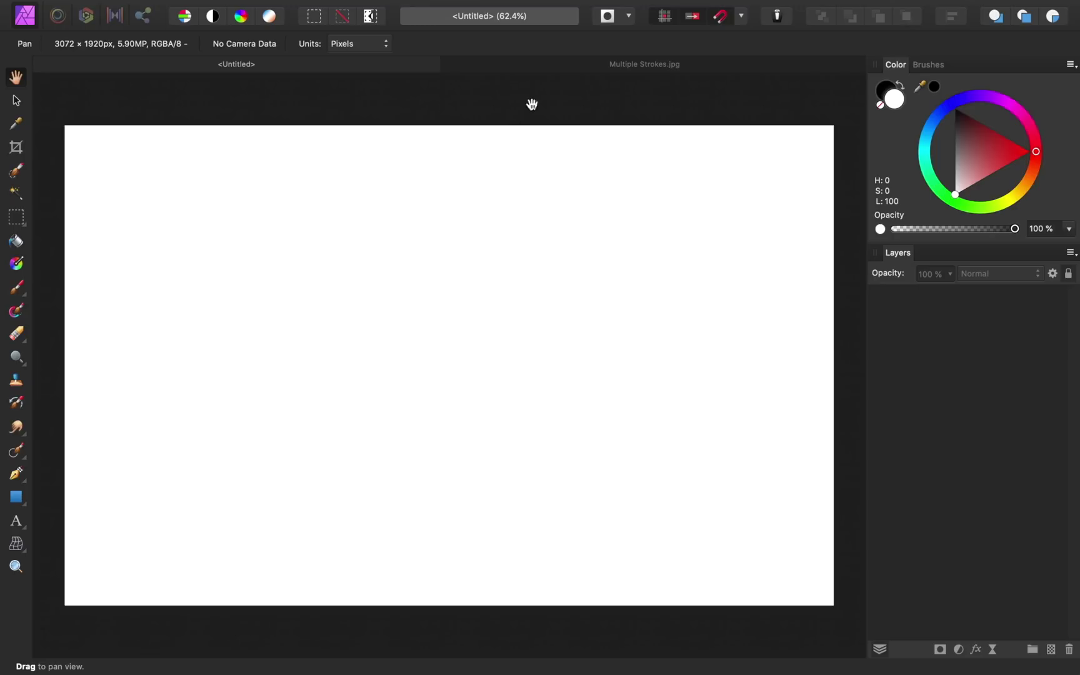
Switch to the Multiple Strokes.jpg paint-splatter photo document.
{"action": "left_click", "coordinate": [555, 69]}
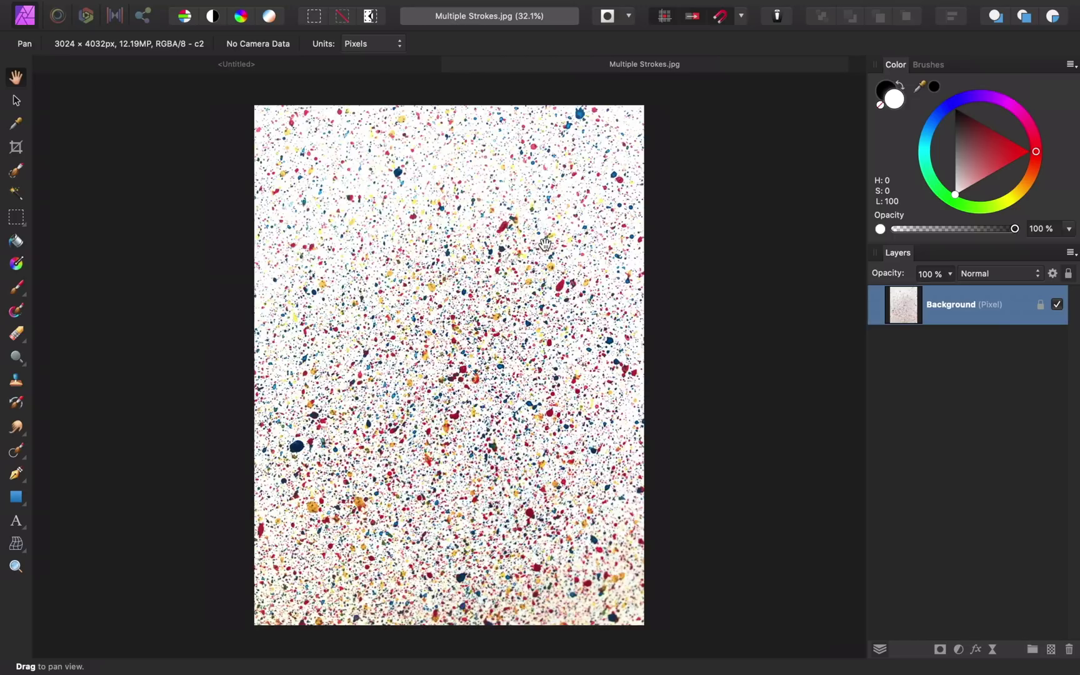
Copy the splatter photo and paste it into the blank Untitled 3072 × 1920 px canvas.
{"action": "key", "text": "super+c"}
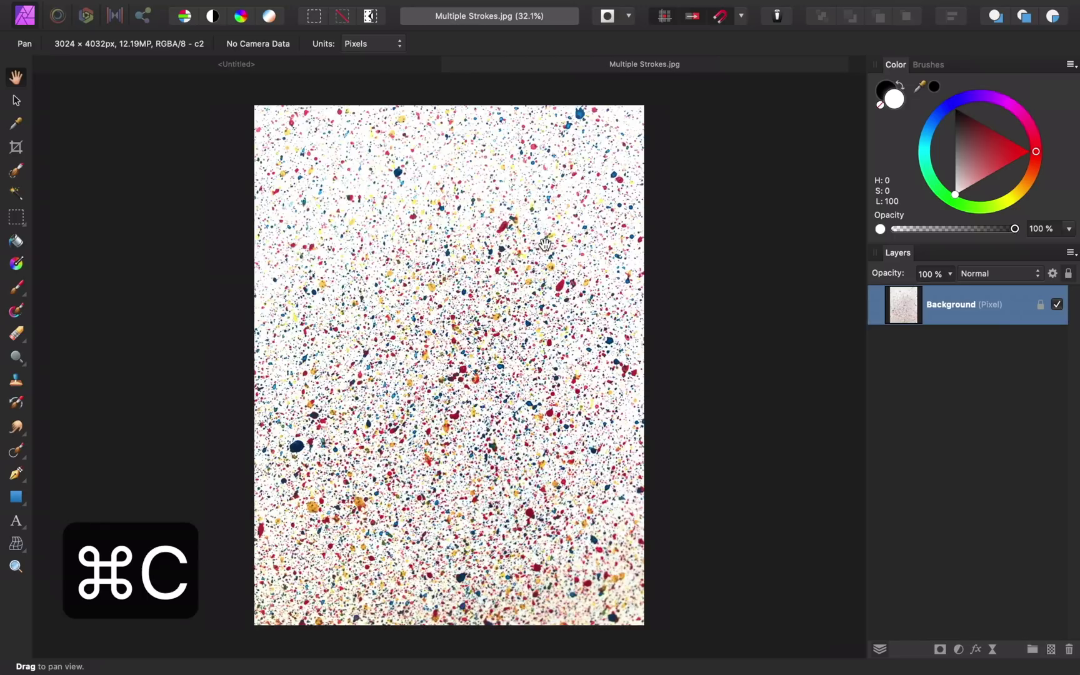
{"action": "left_click", "coordinate": [332, 65]}
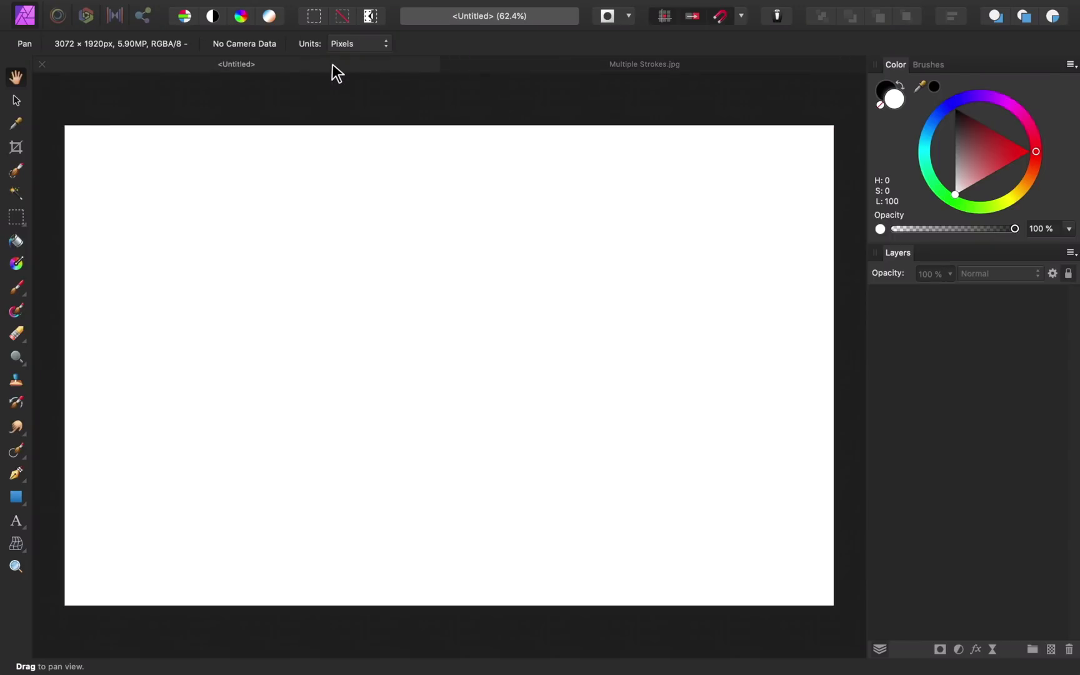
{"action": "key", "text": "super+v"}
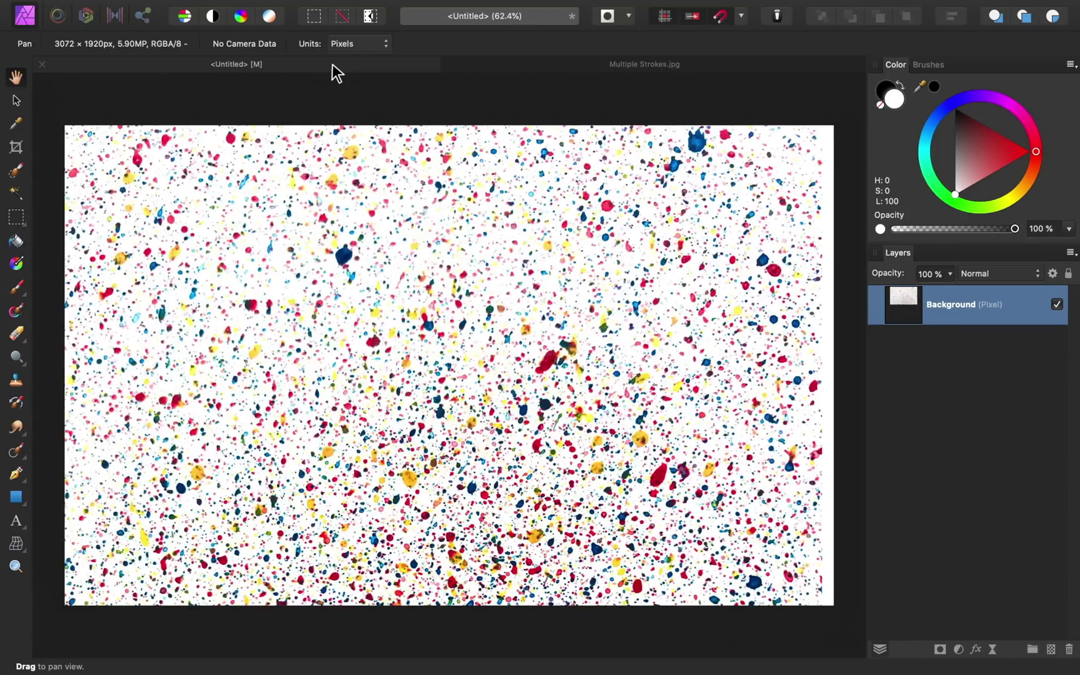
Scale up the pasted splatter layer until it extends past every canvas edge.
{"action": "left_click", "coordinate": [16, 101]}
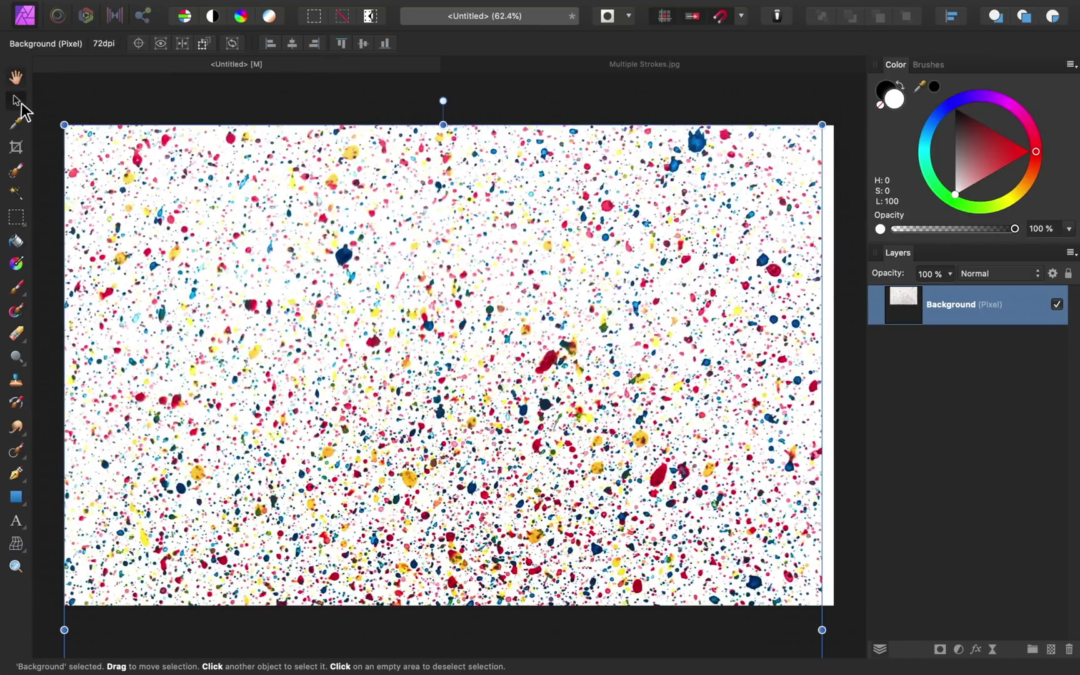
{"action": "scroll", "coordinate": [380, 250], "scroll_direction": "down", "scroll_amount": 5}
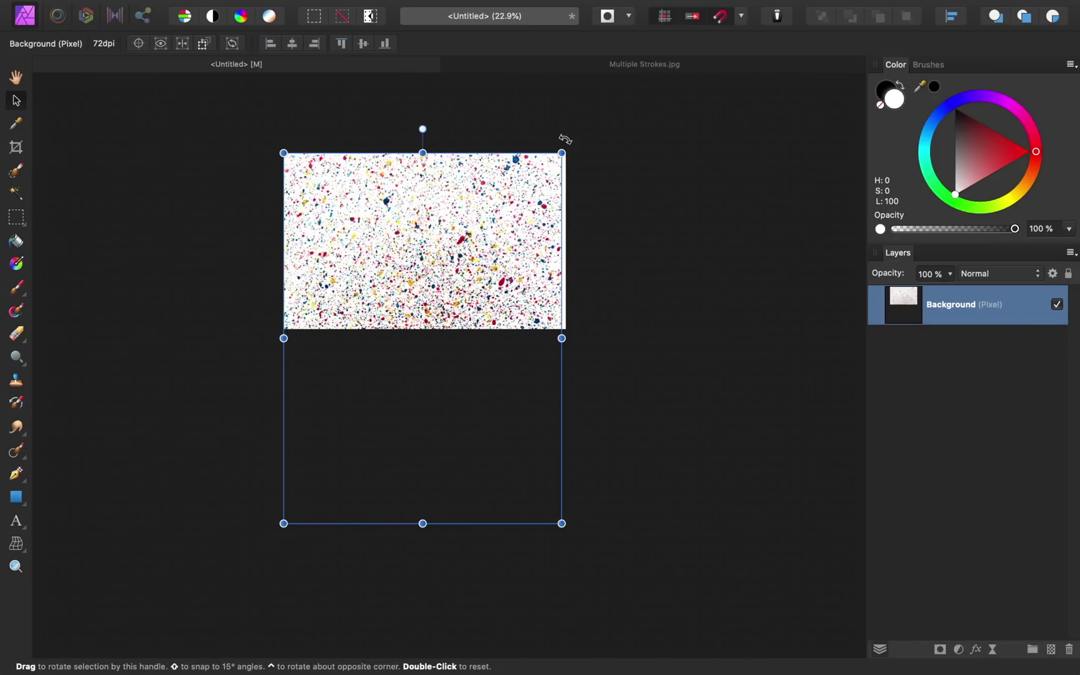
{"action": "left_click_drag", "start_coordinate": [562, 152], "coordinate": [675, 96]}
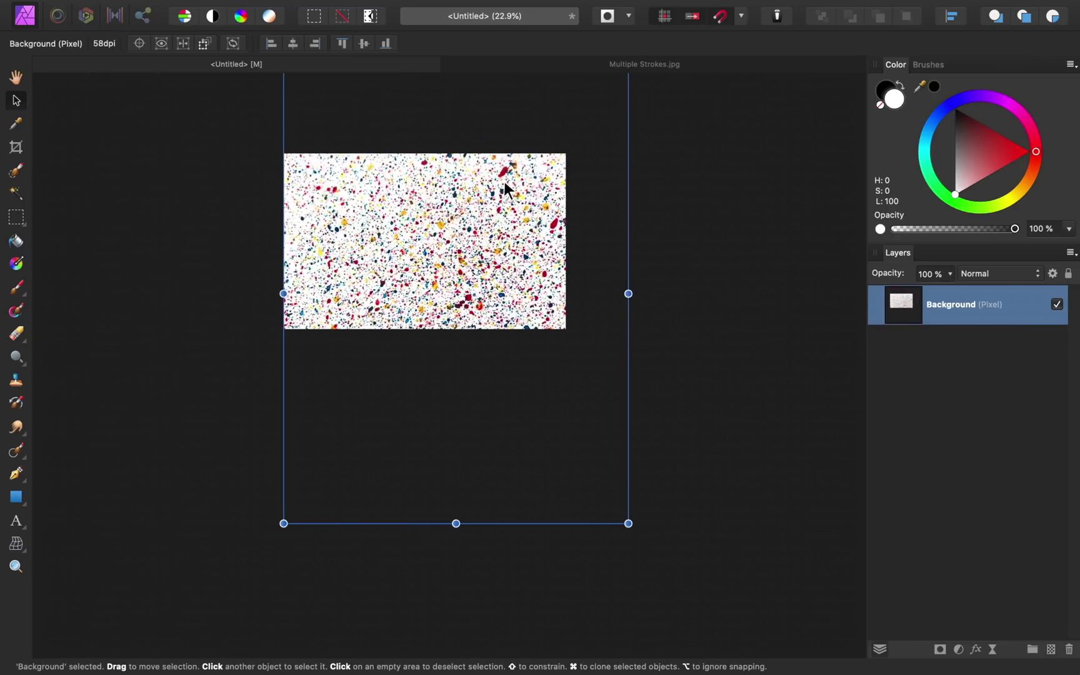
{"action": "left_click_drag", "start_coordinate": [504, 181], "coordinate": [480, 264]}
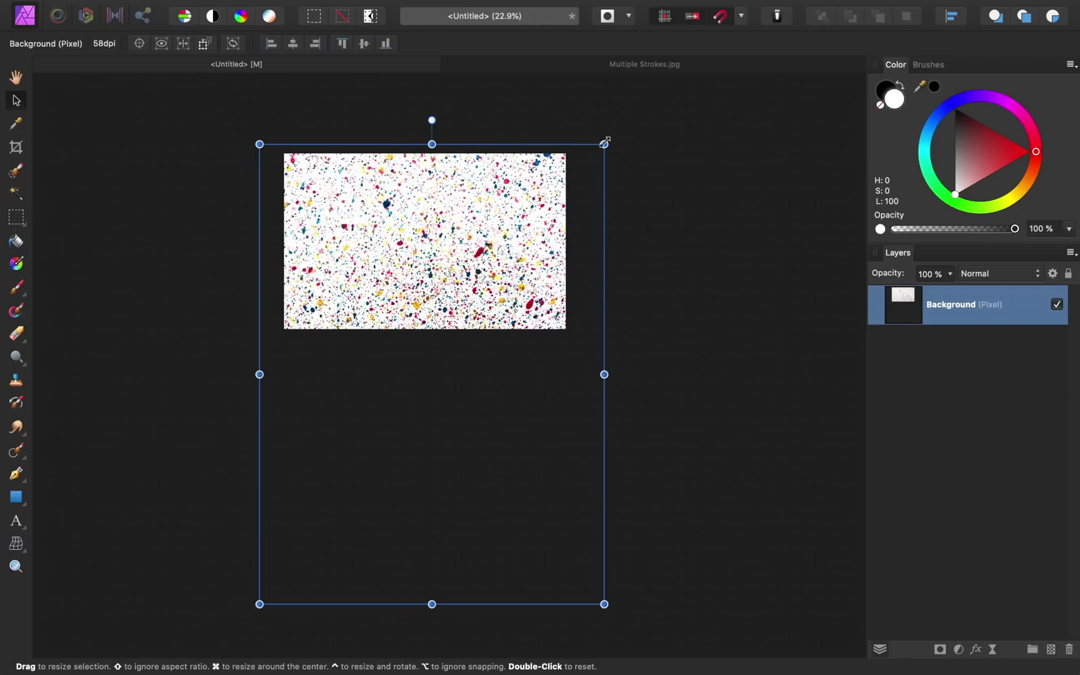
{"action": "left_click_drag", "start_coordinate": [602, 141], "coordinate": [623, 129]}
{"action": "left_click_drag", "start_coordinate": [516, 215], "coordinate": [498, 266]}
{"action": "key", "text": "super+0"}
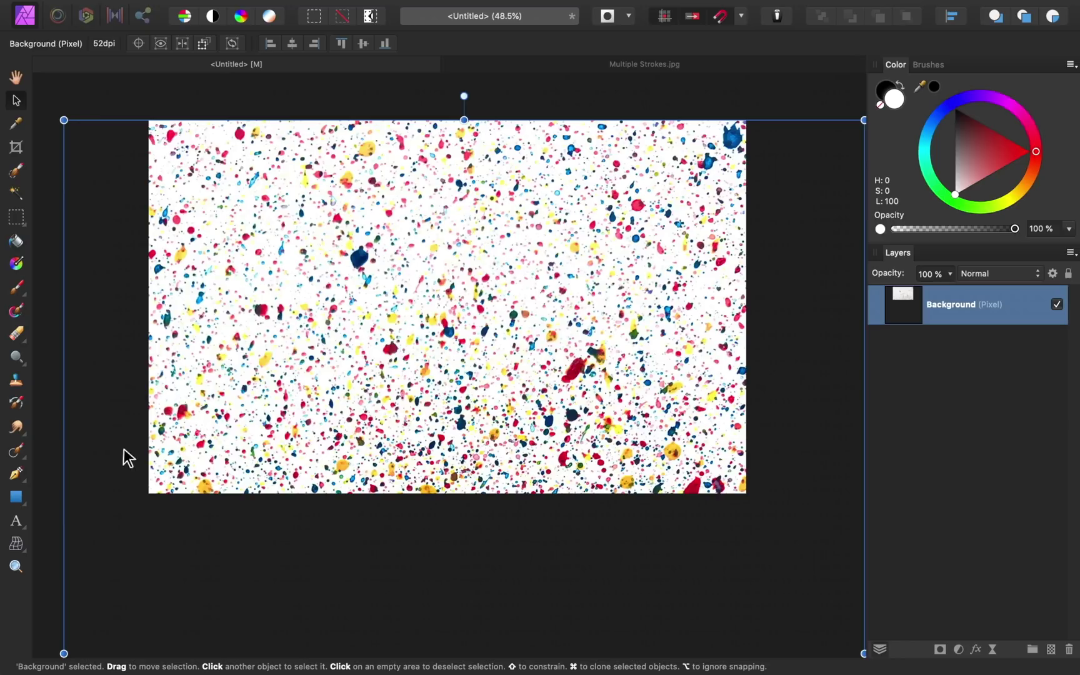
Add an art text layer reading 'Create' in black 365.8 pt Arial.
{"action": "left_click", "coordinate": [17, 521]}
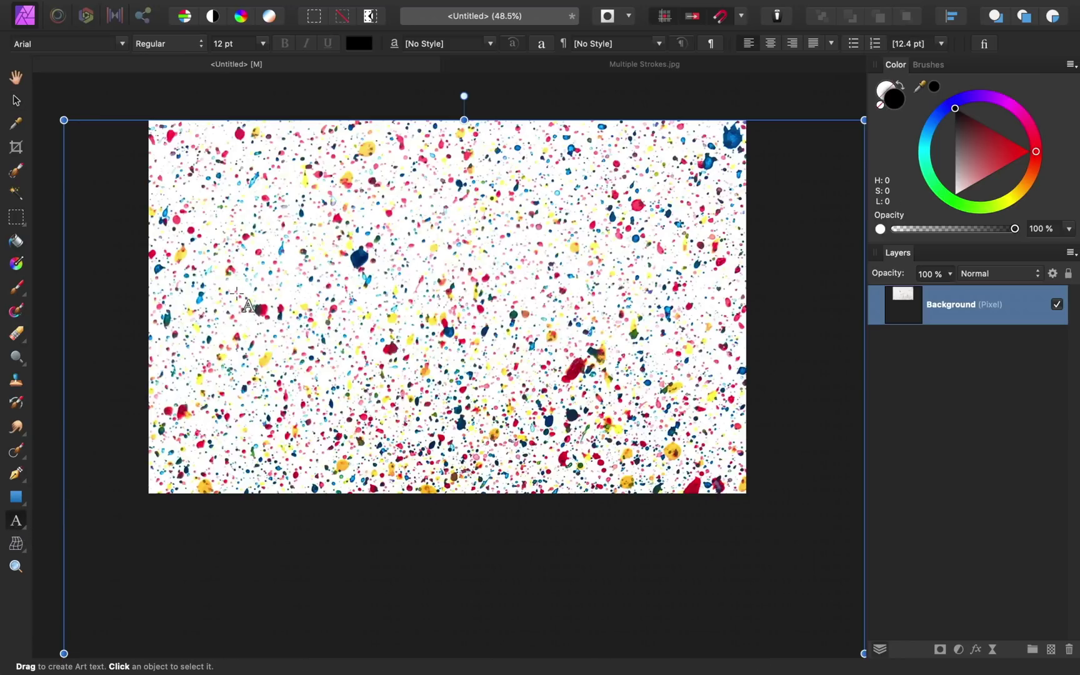
{"action": "left_click_drag", "start_coordinate": [248, 244], "coordinate": [271, 297]}
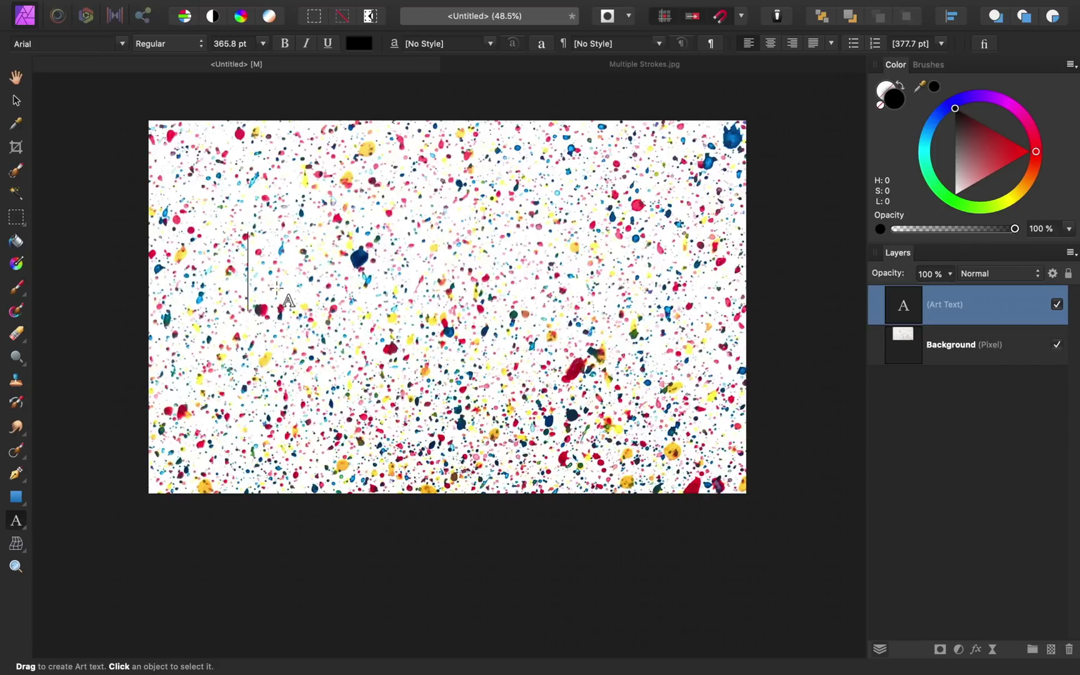
{"action": "type", "text": "Create"}
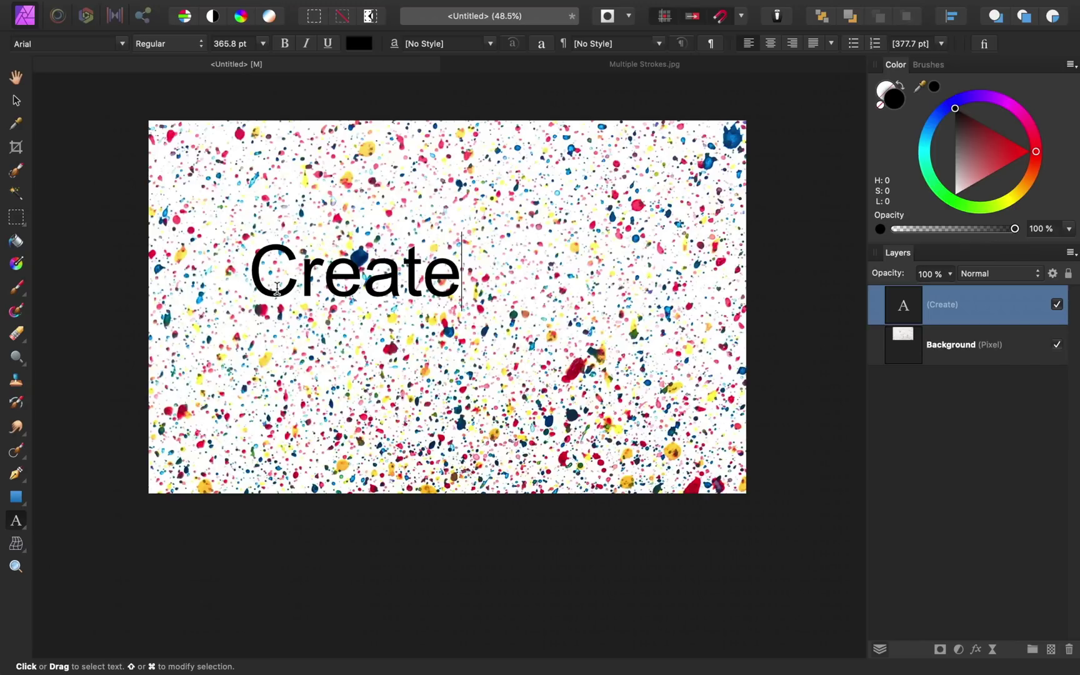
{"action": "key", "text": "Escape"}
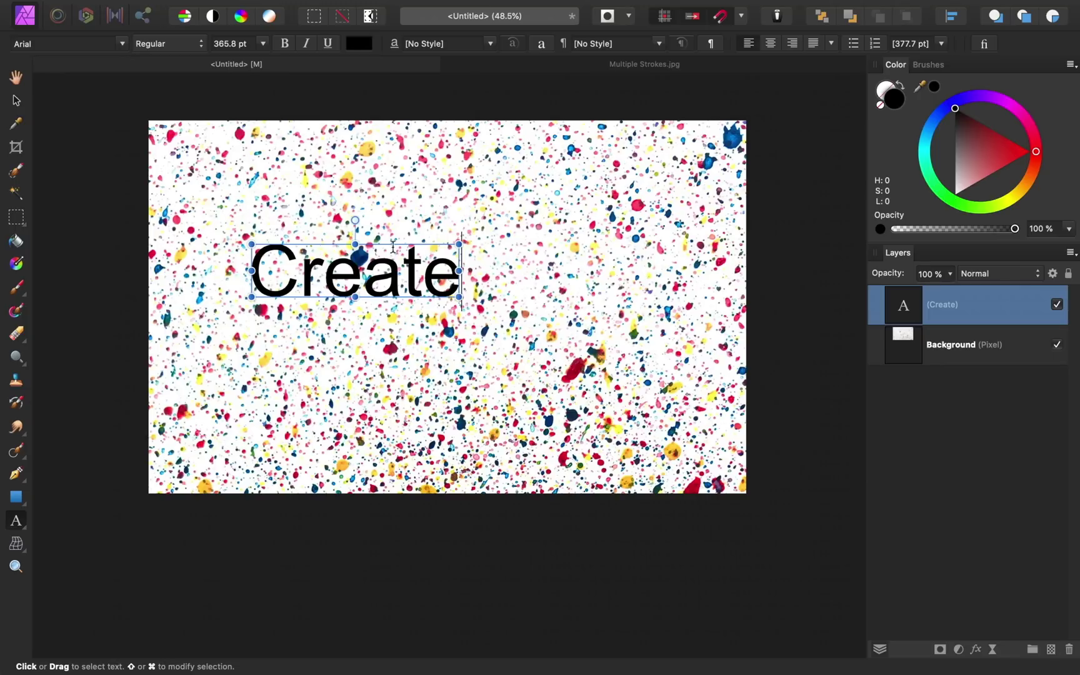
Move the Create text toward the canvas centre, then go to the Google Fonts page.
{"action": "left_click_drag", "start_coordinate": [396, 243], "coordinate": [479, 266]}
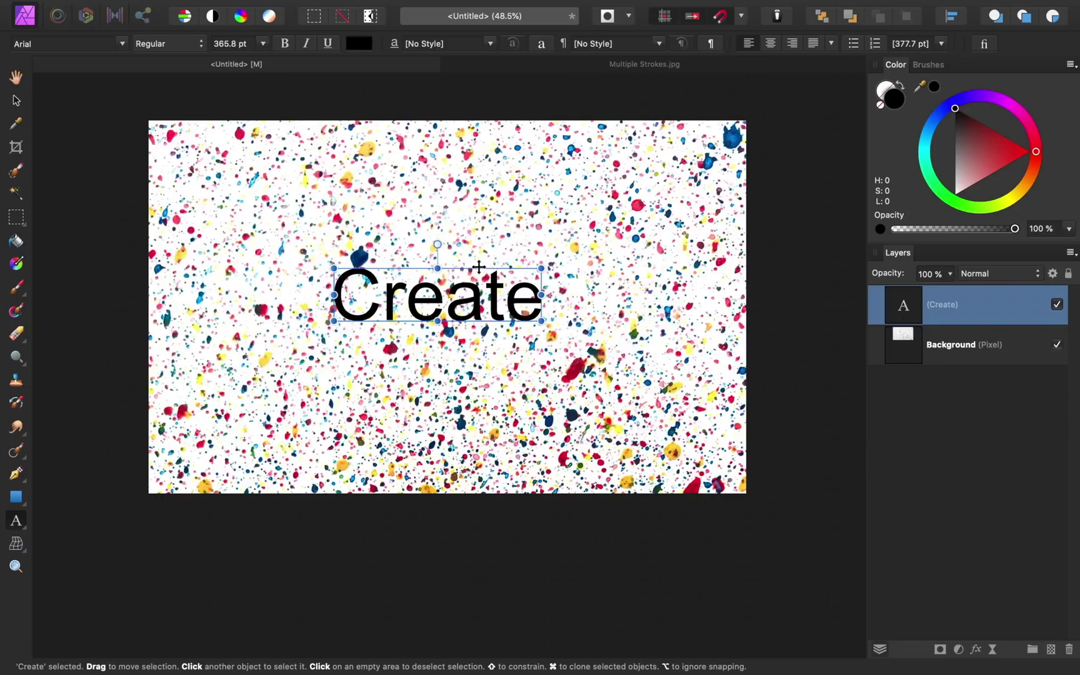
{"action": "key", "text": "ctrl+Right"}
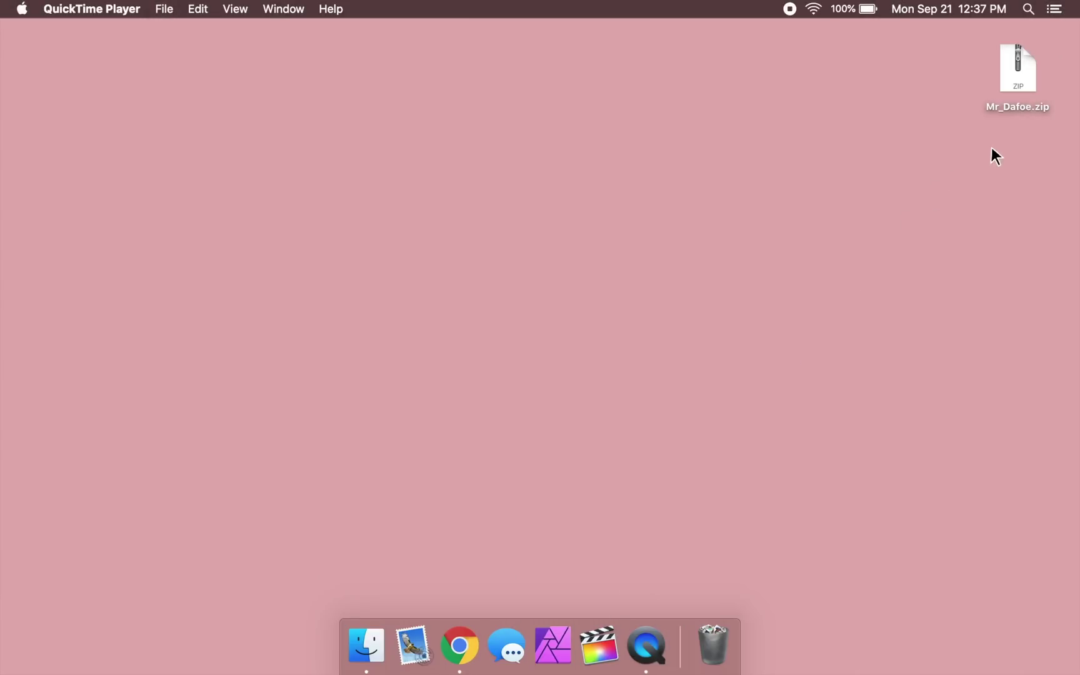
Unzip Mr_Dafoe.zip and install MrDafoe-Regular.ttf from the Mr_Dafoe folder.
{"action": "double_click", "coordinate": [1016, 78]}
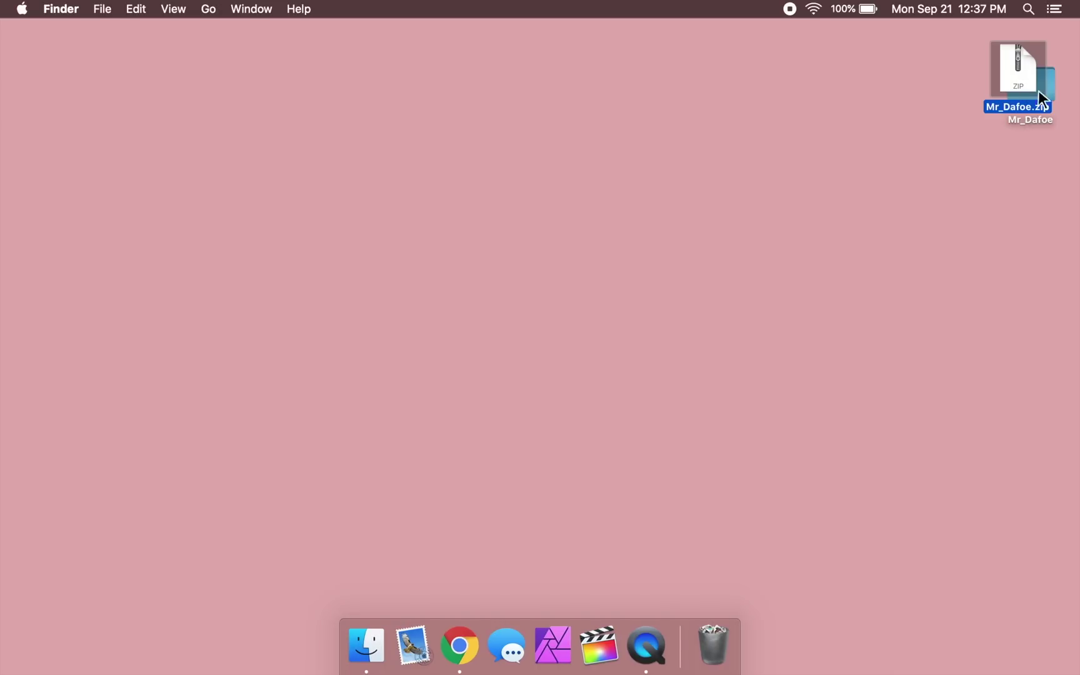
{"action": "left_click_drag", "start_coordinate": [1037, 90], "coordinate": [1036, 153]}
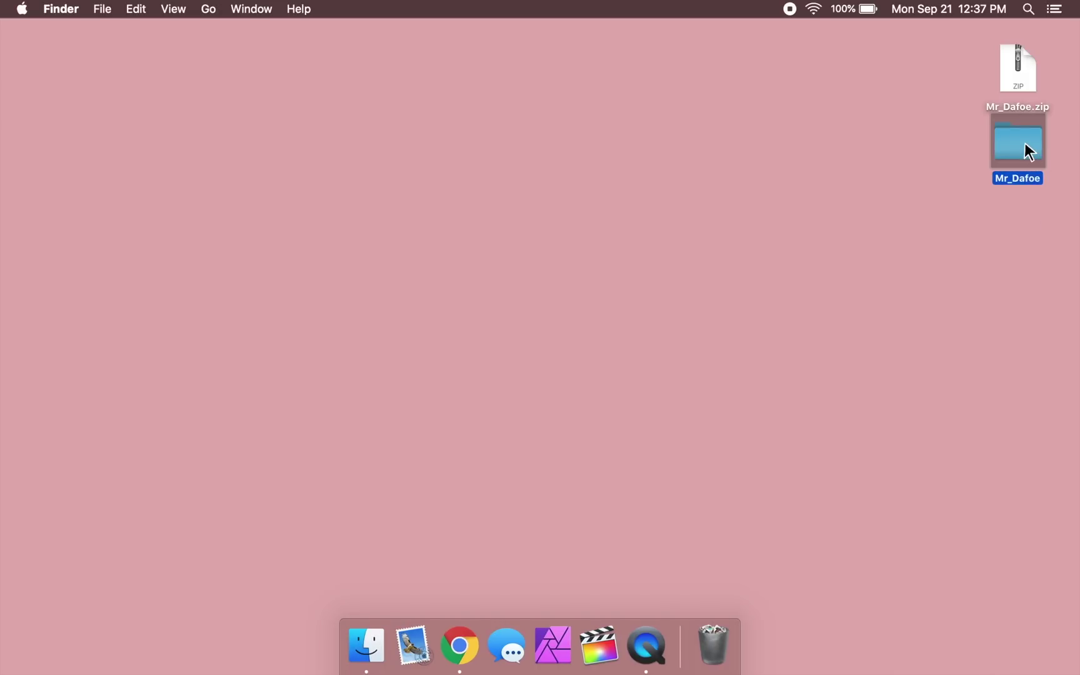
{"action": "double_click", "coordinate": [1025, 145]}
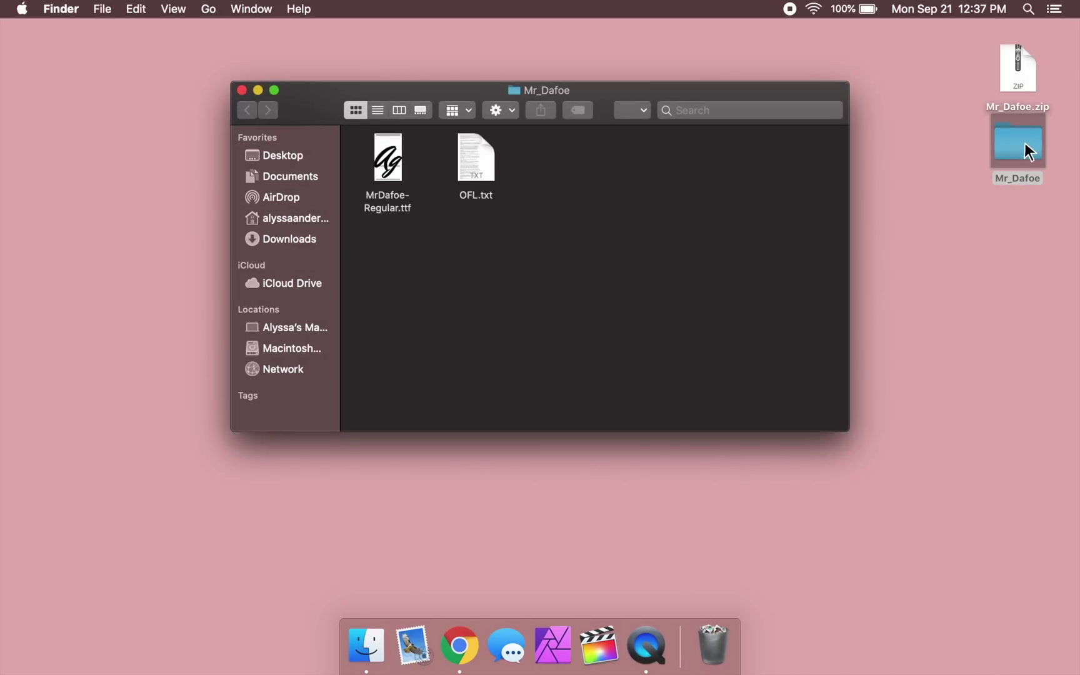
{"action": "double_click", "coordinate": [396, 166]}
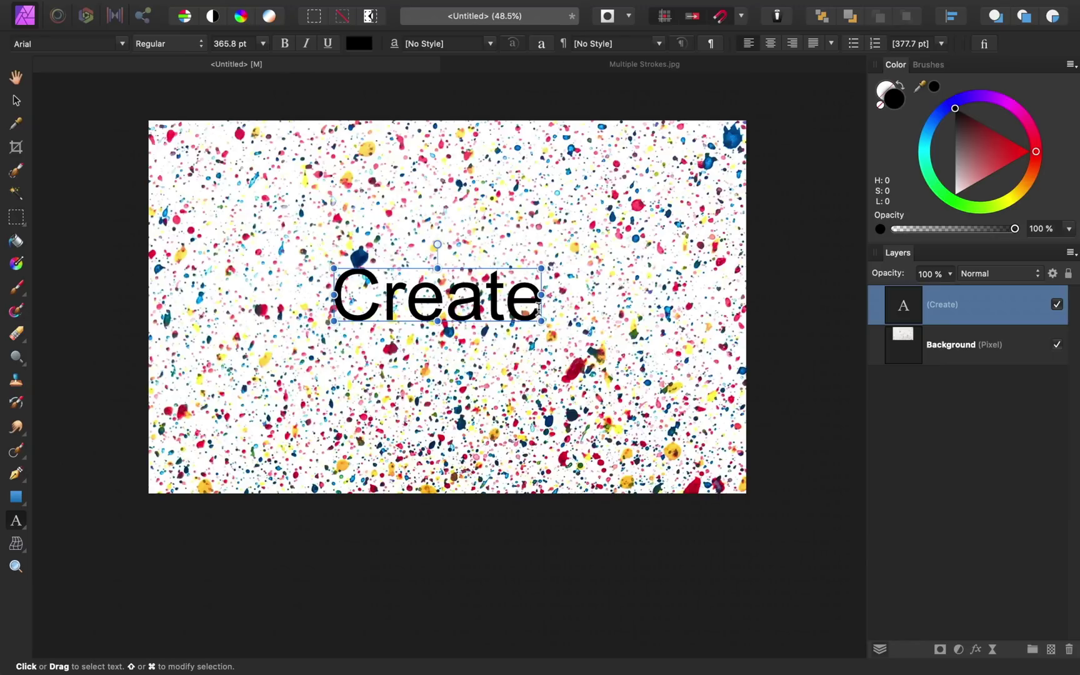
Change the Create text's font from Arial to Mr Dafoe.
{"action": "left_click_drag", "start_coordinate": [538, 300], "coordinate": [332, 303]}
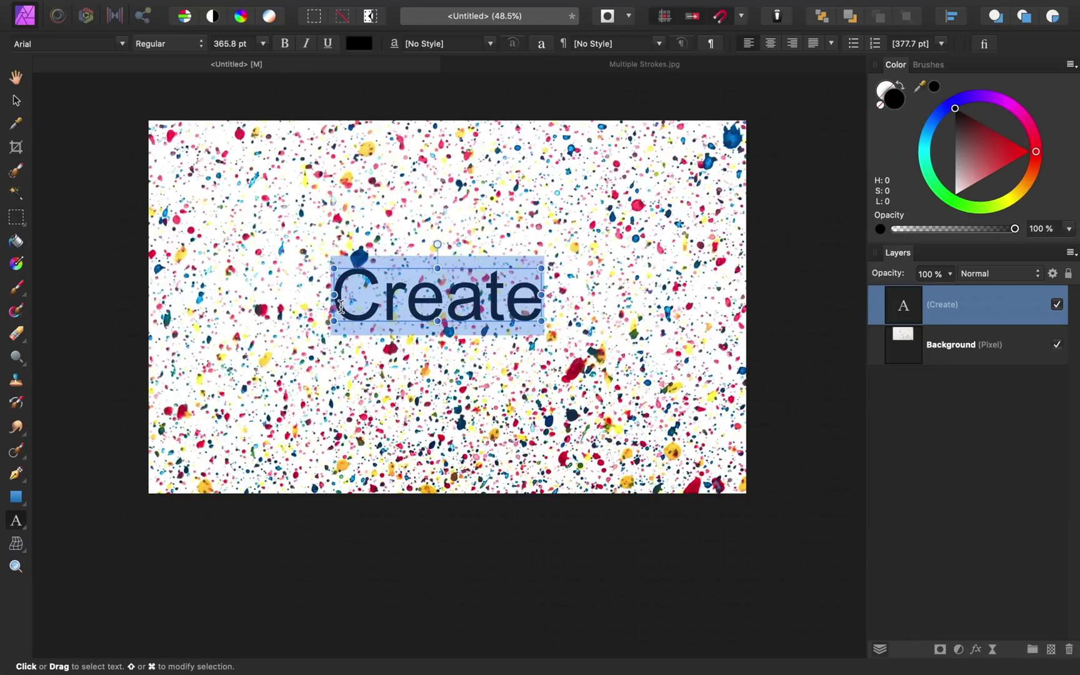
{"action": "scroll", "coordinate": [340, 306], "scroll_direction": "left", "scroll_amount": 5}
{"action": "scroll", "coordinate": [340, 306], "scroll_direction": "up", "scroll_amount": 2}
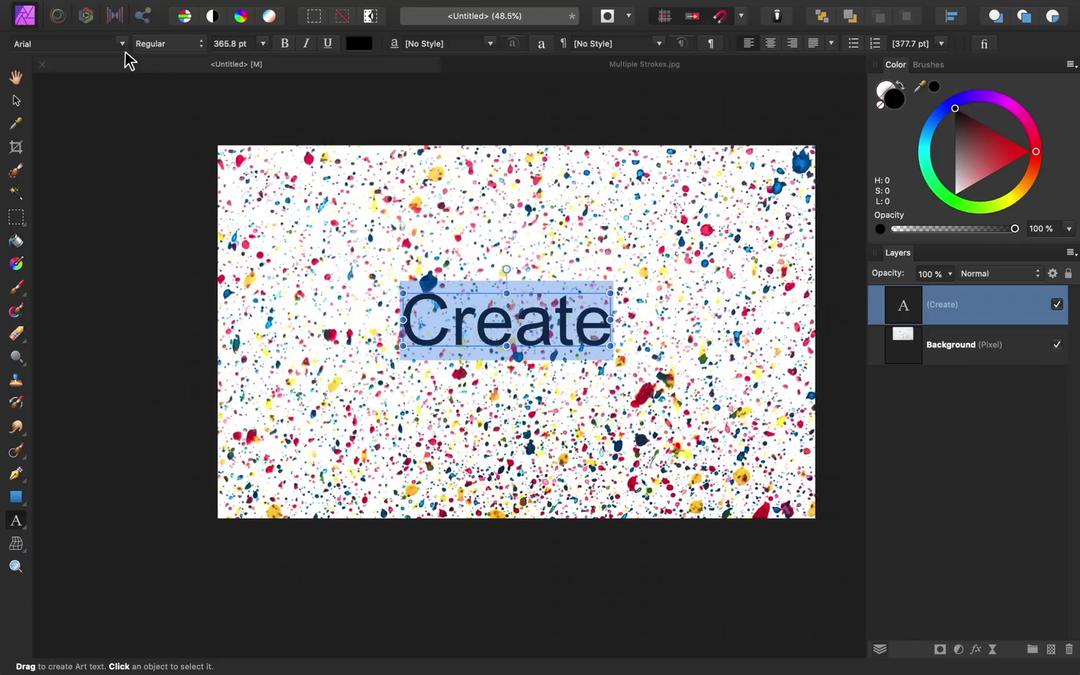
{"action": "left_click", "coordinate": [122, 43]}
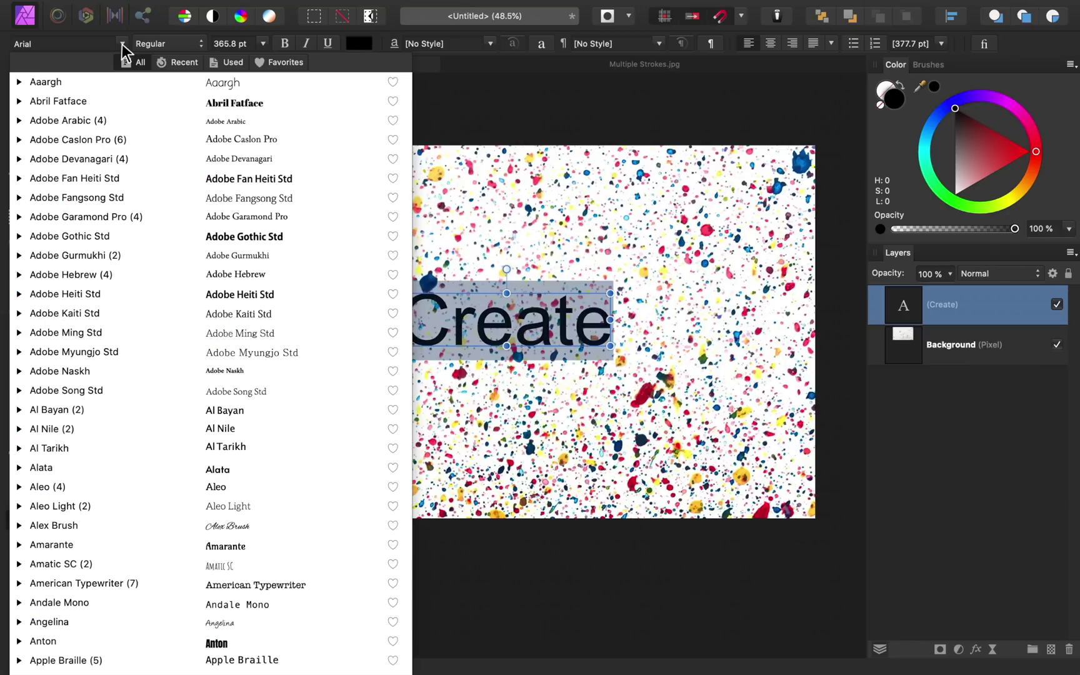
{"action": "left_click", "coordinate": [140, 293]}
{"action": "scroll", "coordinate": [140, 297], "scroll_direction": "down", "scroll_amount": 15}
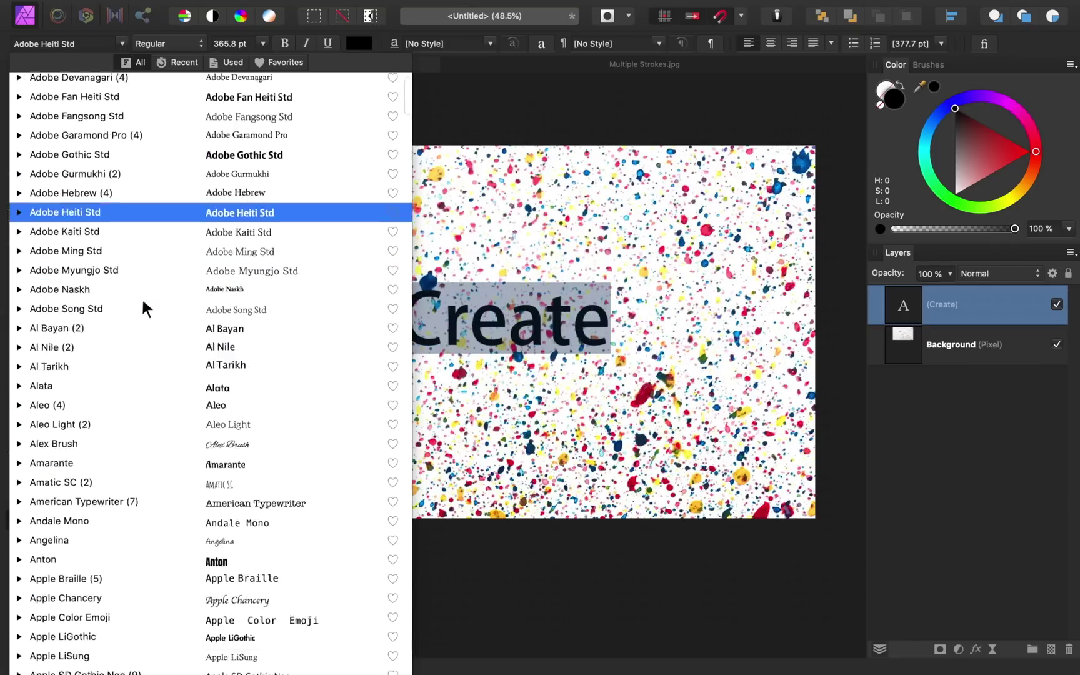
{"action": "scroll", "coordinate": [144, 306], "scroll_direction": "down", "scroll_amount": 20}
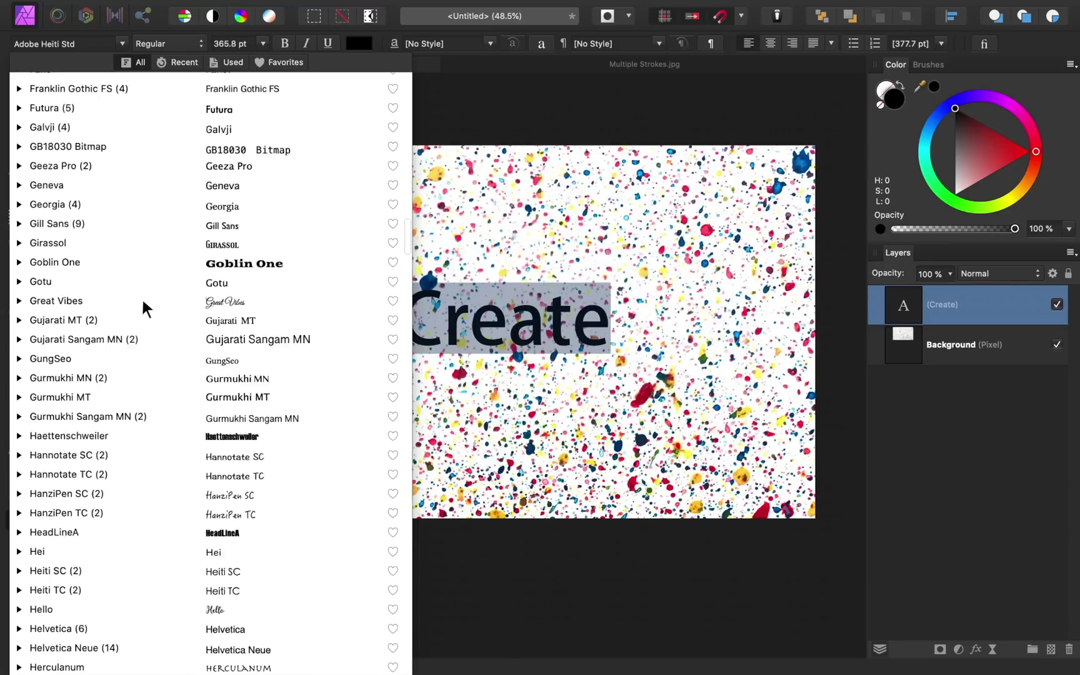
{"action": "scroll", "coordinate": [141, 297], "scroll_direction": "down", "scroll_amount": 20}
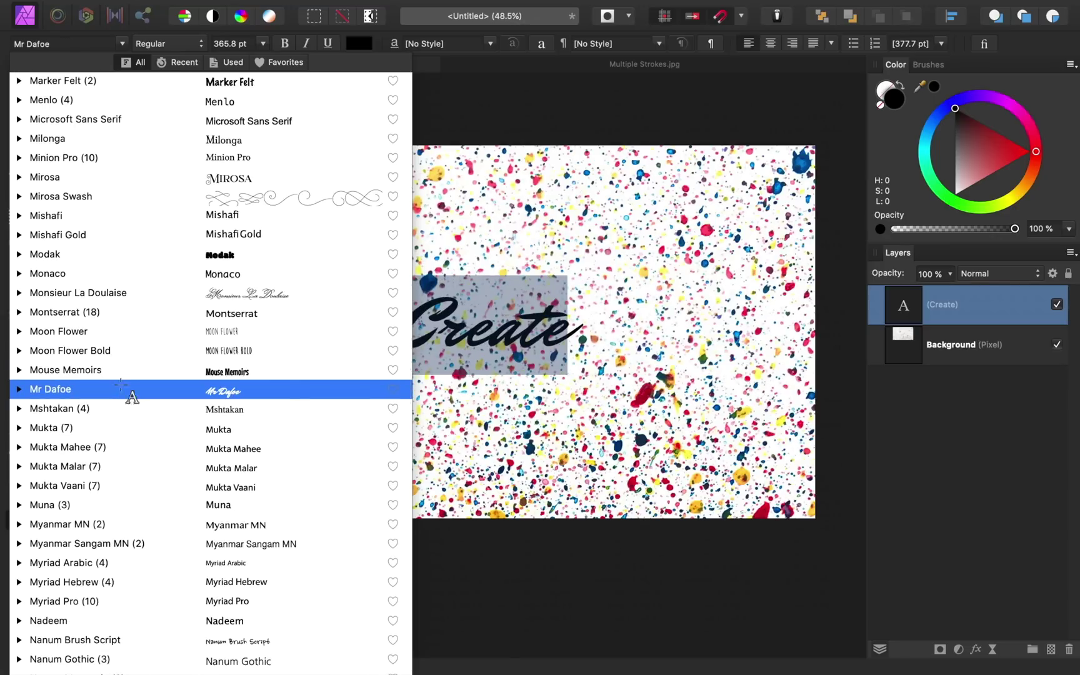
{"action": "left_click", "coordinate": [120, 385]}
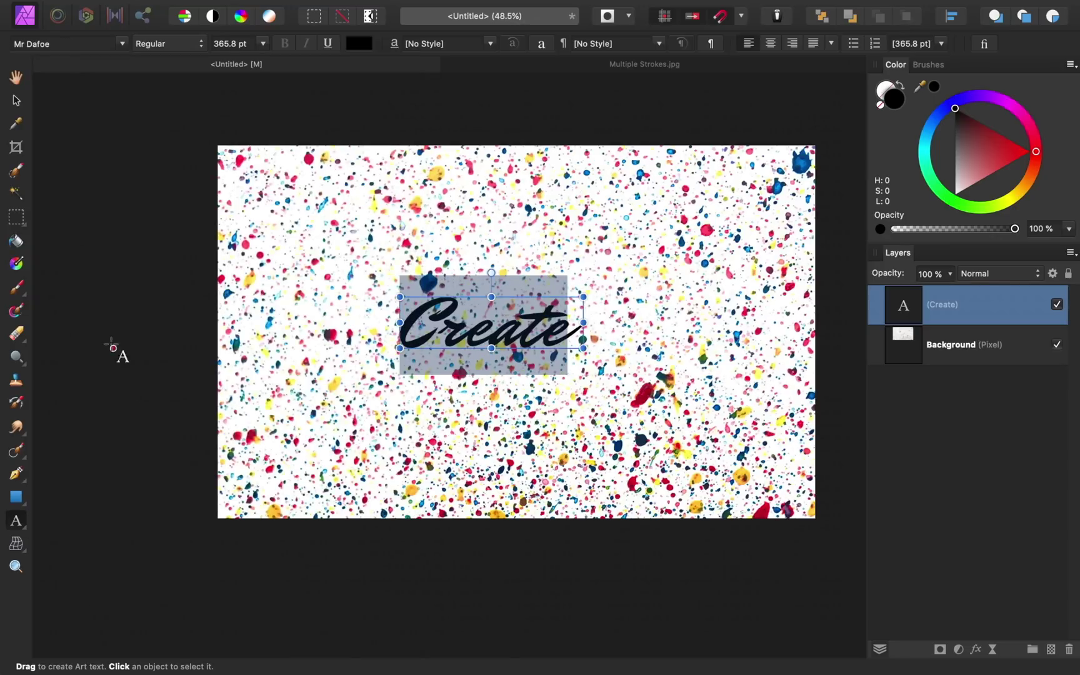
Enlarge the Mr Dafoe Create text to 656.3 pt and centre it on the splatter.
{"action": "left_click", "coordinate": [17, 102]}
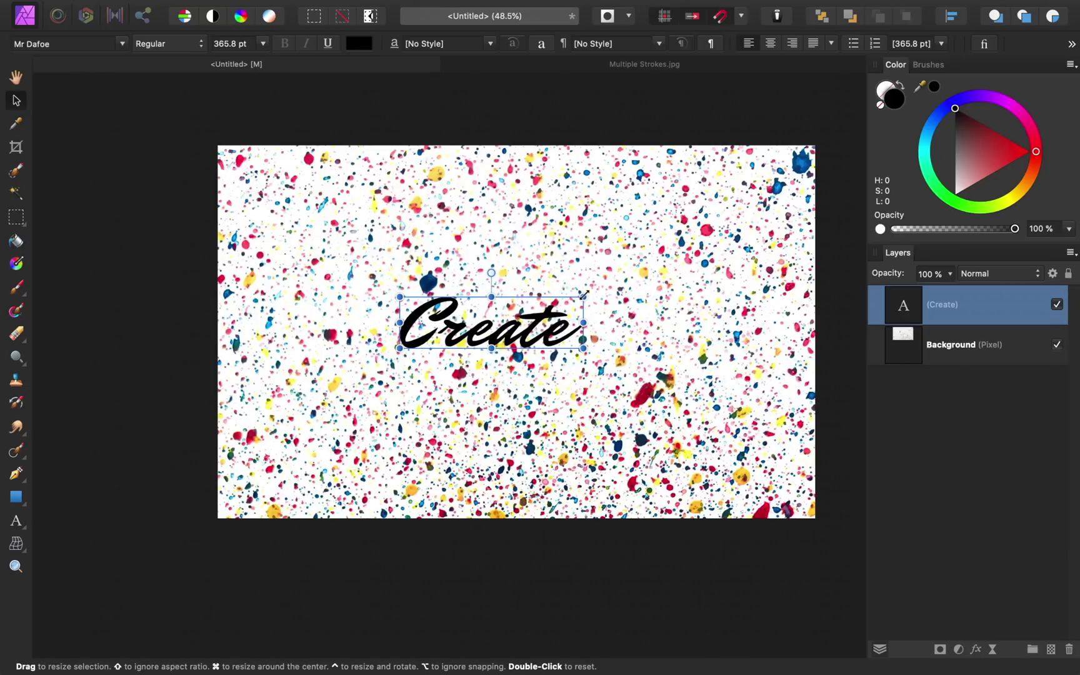
{"action": "left_click_drag", "start_coordinate": [583, 297], "coordinate": [729, 256]}
{"action": "left_click_drag", "start_coordinate": [644, 266], "coordinate": [593, 292]}
{"action": "key", "text": "super+0"}
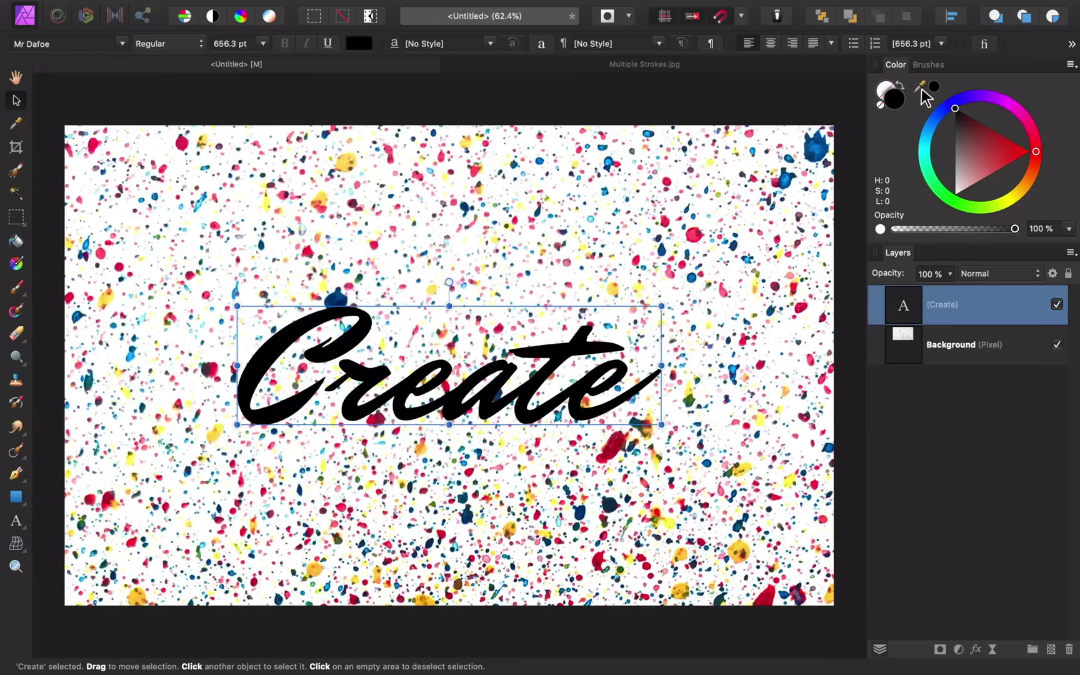
Fill the Create text with white sampled from the splatter background.
{"action": "left_click_drag", "start_coordinate": [922, 89], "coordinate": [563, 236]}
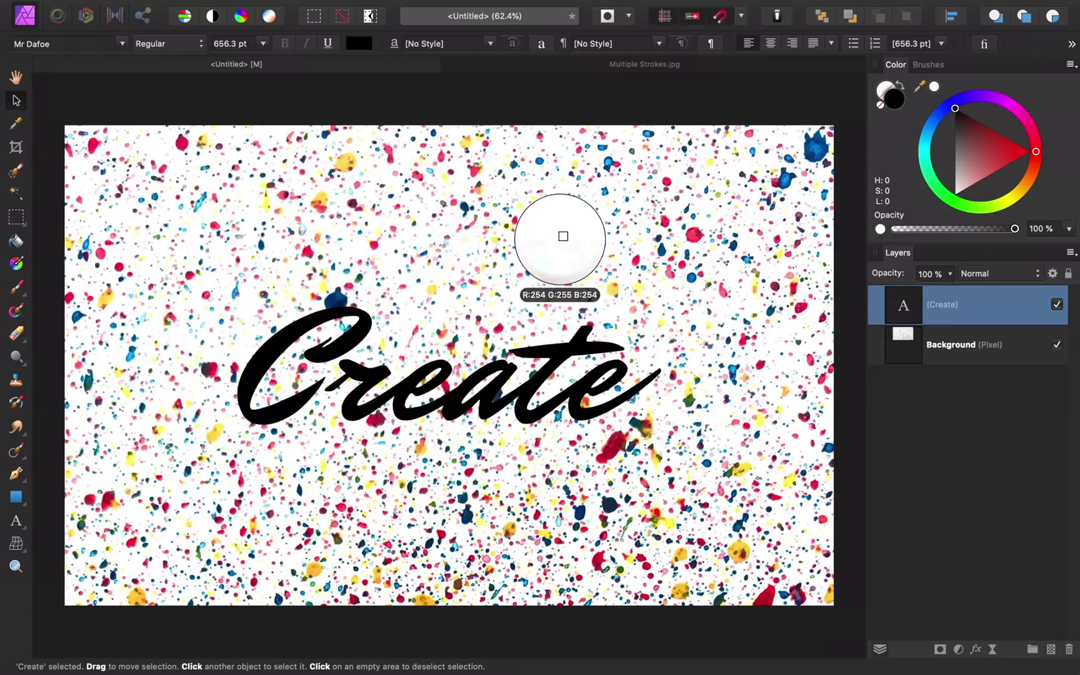
{"action": "left_click_drag", "start_coordinate": [563, 236], "coordinate": [560, 238]}
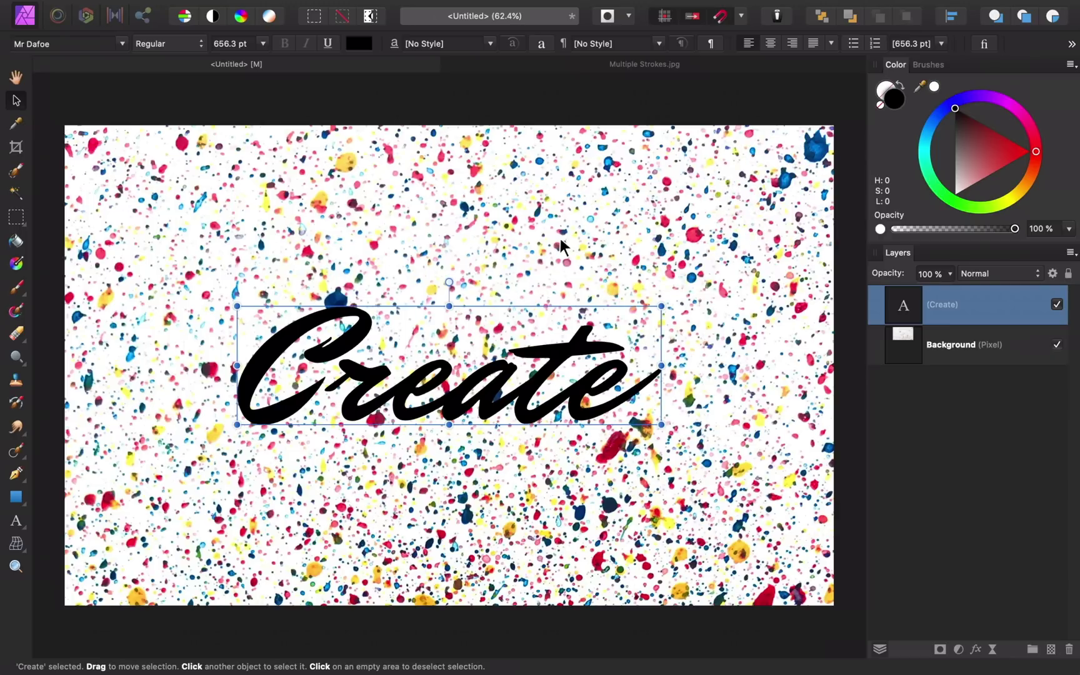
{"action": "left_click", "coordinate": [933, 88]}
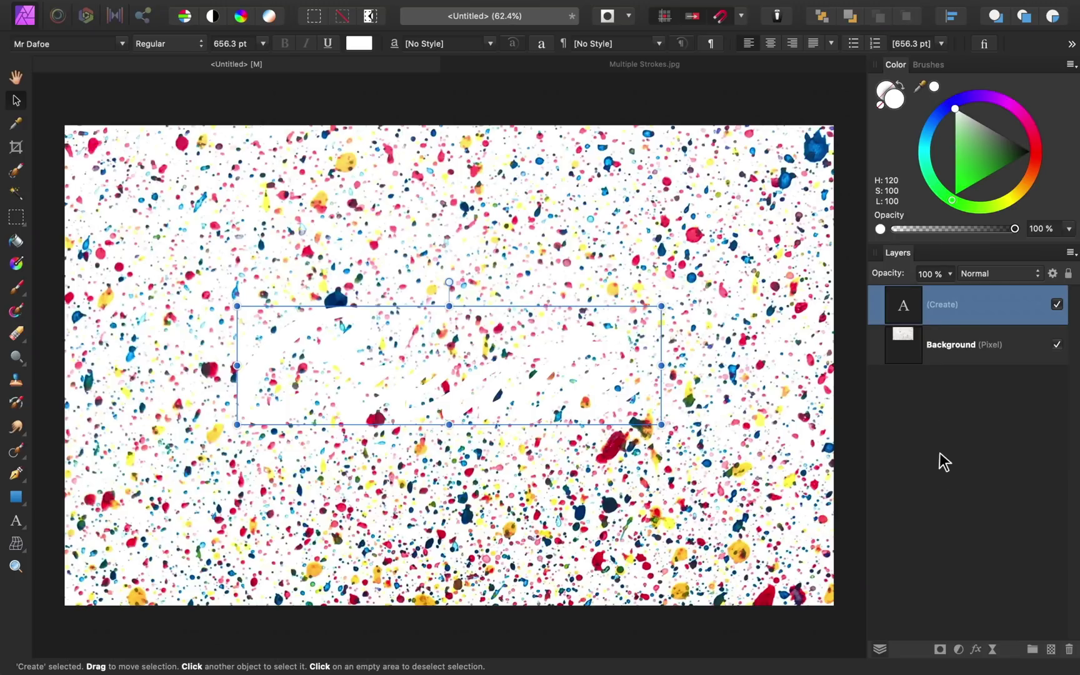
Add a black 19.5 px outline layer effect around the white Create text.
{"action": "left_click", "coordinate": [977, 651]}
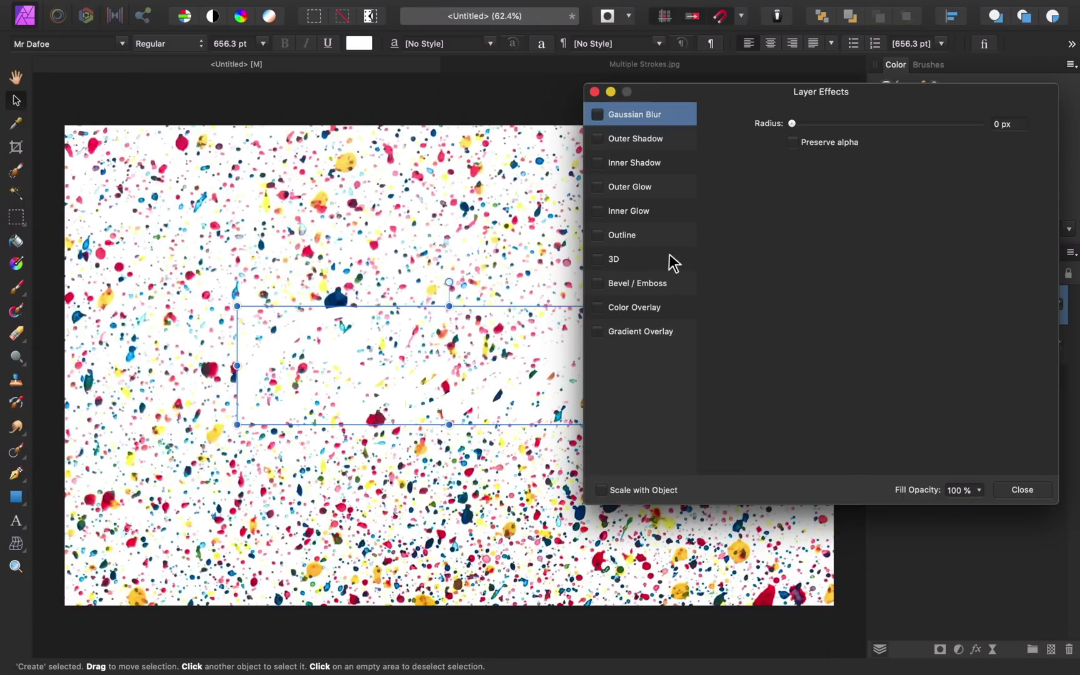
{"action": "left_click", "coordinate": [643, 246]}
{"action": "left_click", "coordinate": [597, 235]}
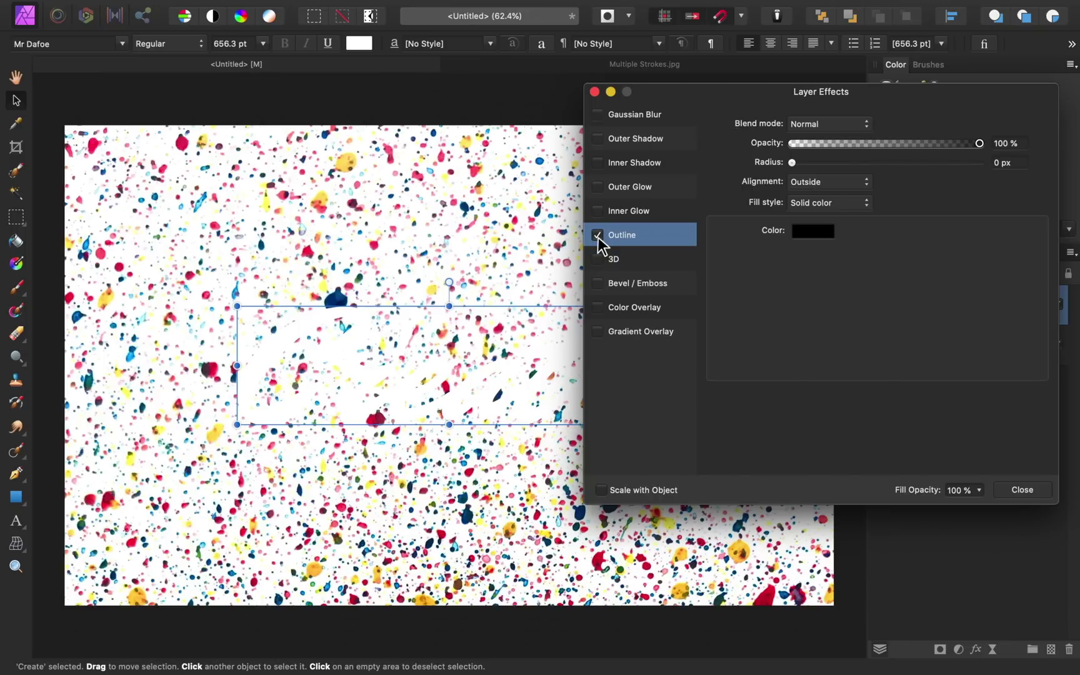
{"action": "left_click_drag", "start_coordinate": [791, 164], "coordinate": [892, 172]}
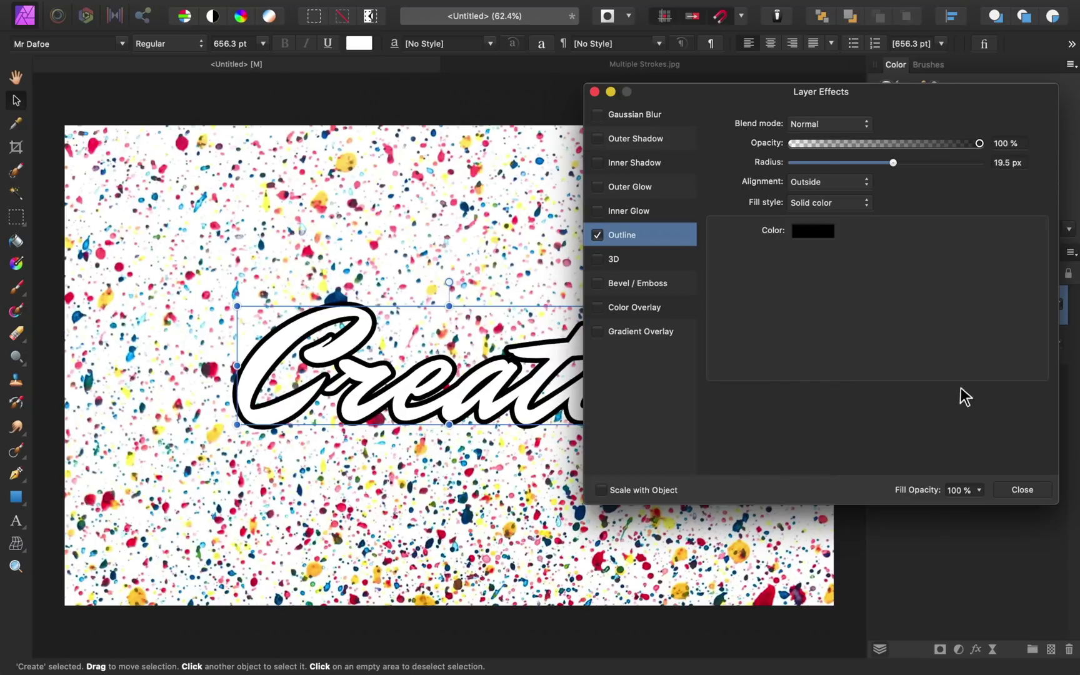
{"action": "left_click", "coordinate": [1015, 491]}
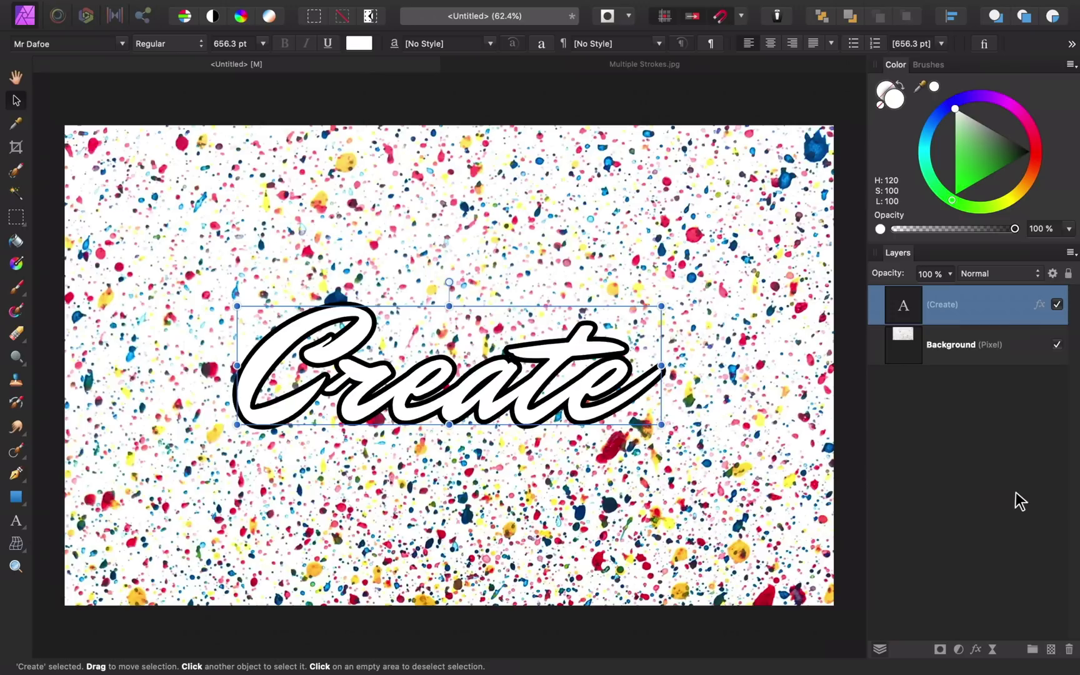
Group the Create text and give the group a 20.1 px red outline sampled from the splatter.
{"action": "key", "text": "super+g"}
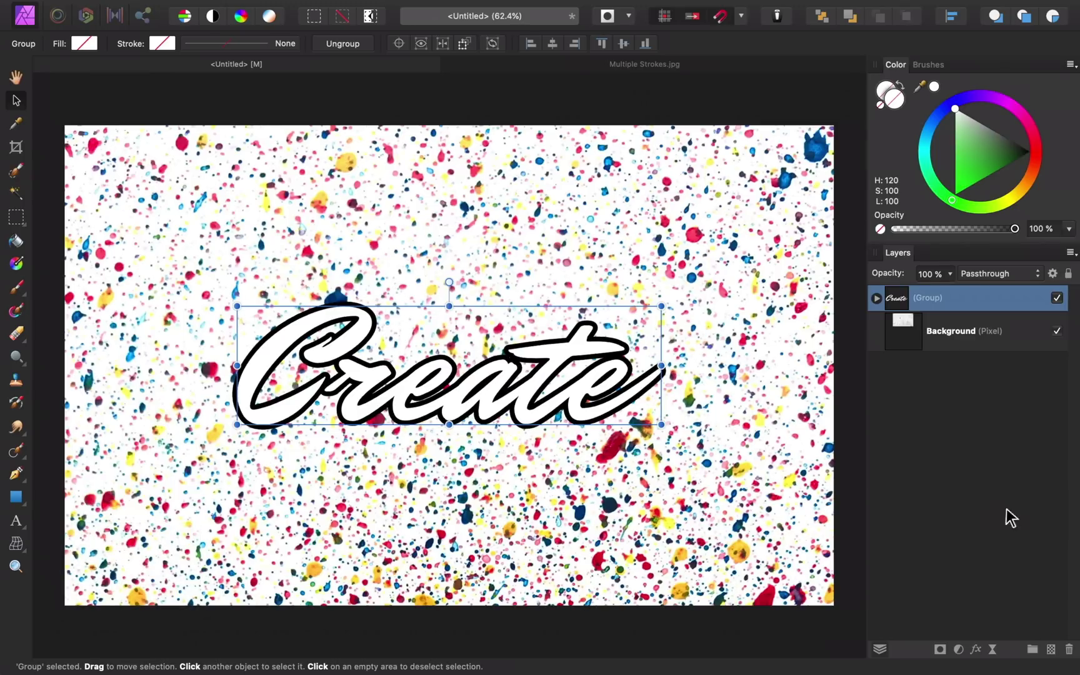
{"action": "left_click", "coordinate": [976, 652]}
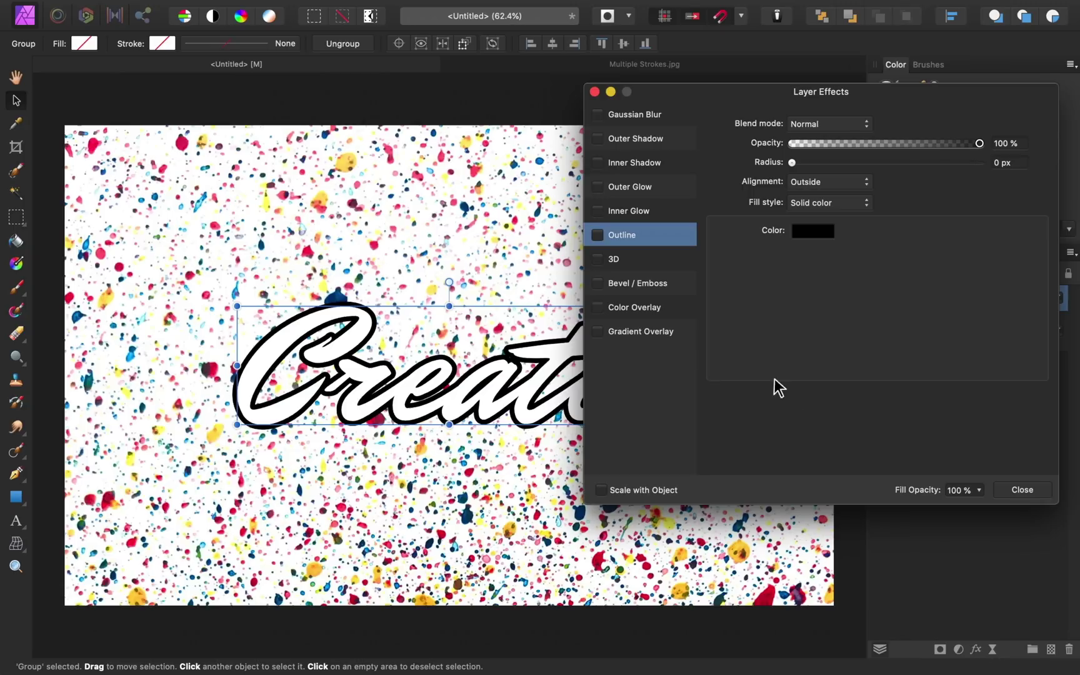
{"action": "left_click", "coordinate": [598, 235]}
{"action": "left_click_drag", "start_coordinate": [791, 163], "coordinate": [880, 164]}
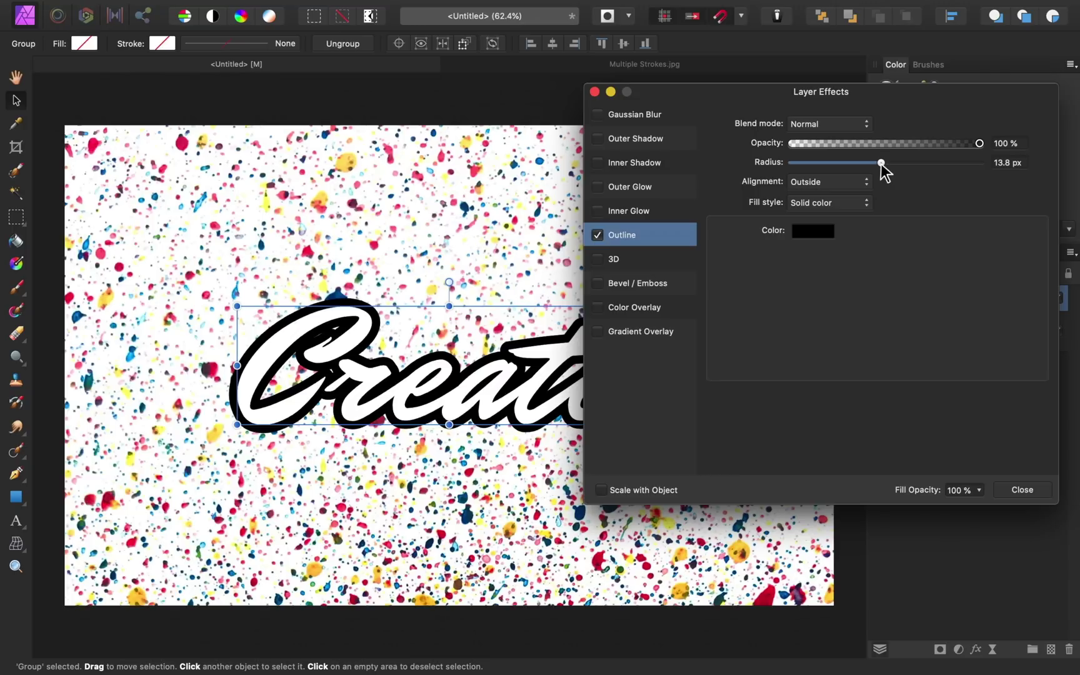
{"action": "left_click", "coordinate": [814, 234]}
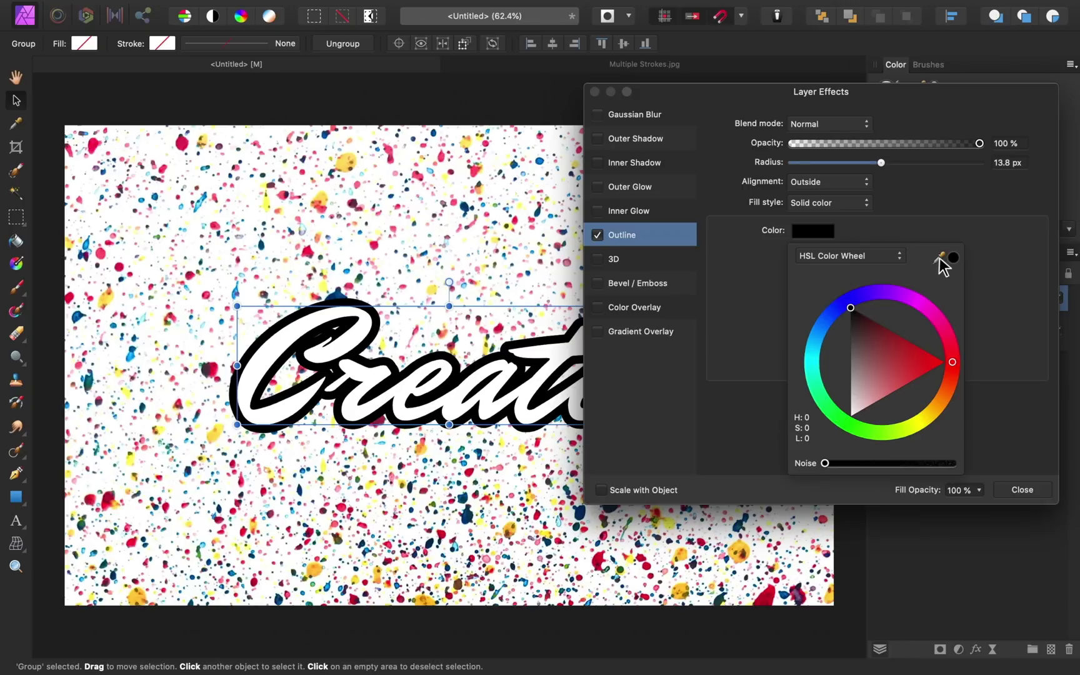
{"action": "left_click_drag", "start_coordinate": [939, 258], "coordinate": [183, 145]}
{"action": "left_click", "coordinate": [953, 257]}
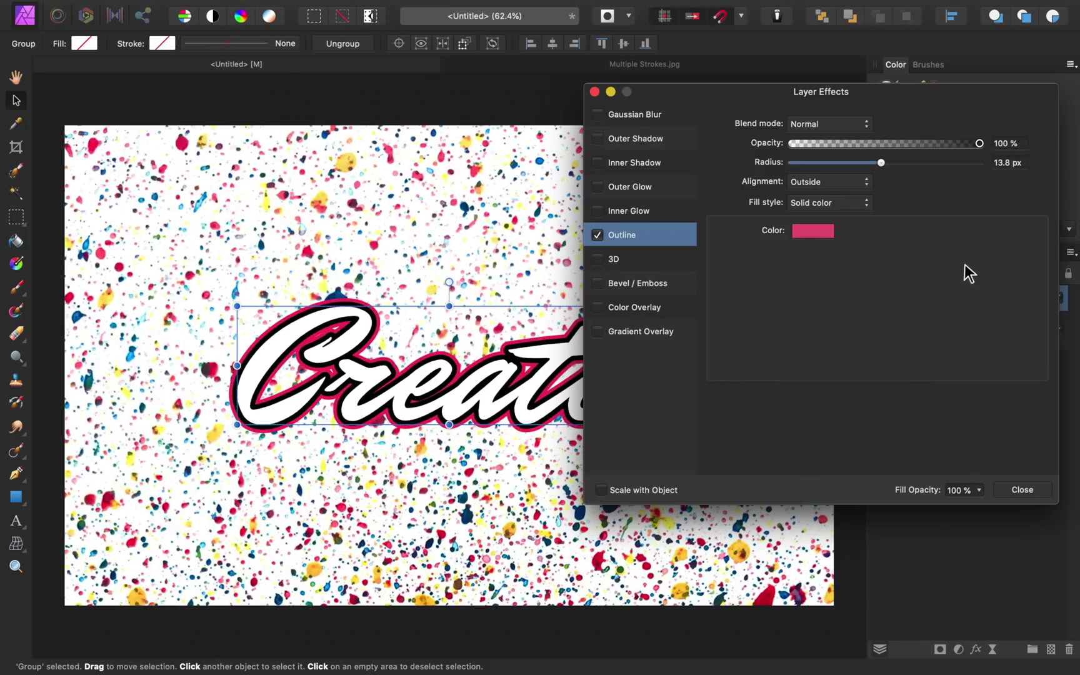
{"action": "left_click_drag", "start_coordinate": [883, 163], "coordinate": [896, 163]}
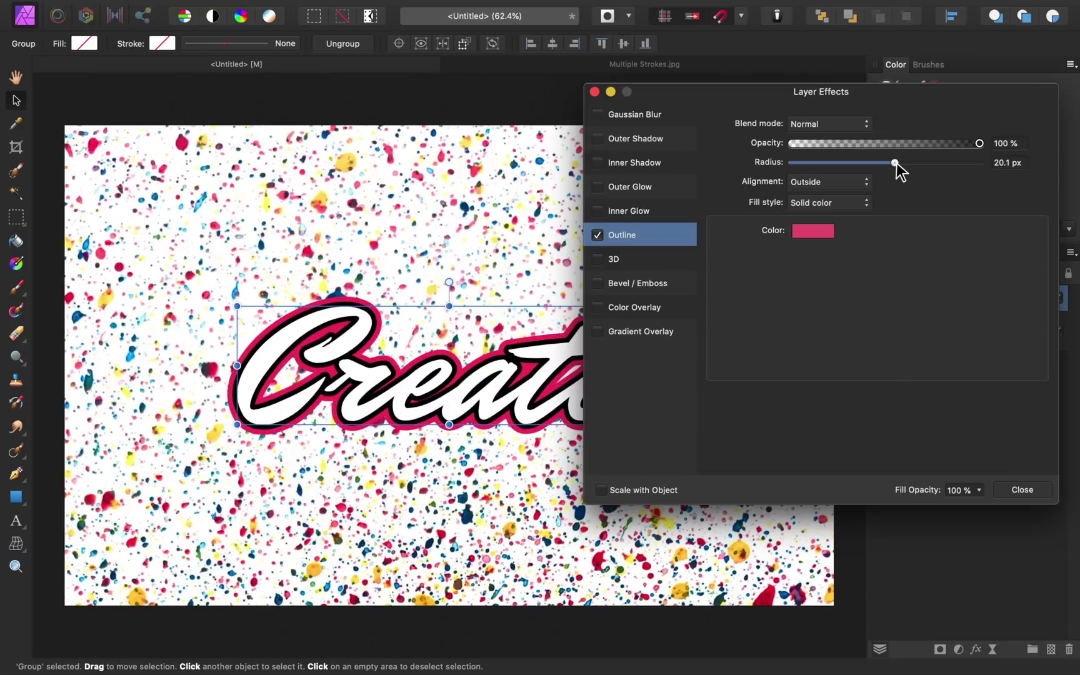
{"action": "left_click", "coordinate": [1014, 489]}
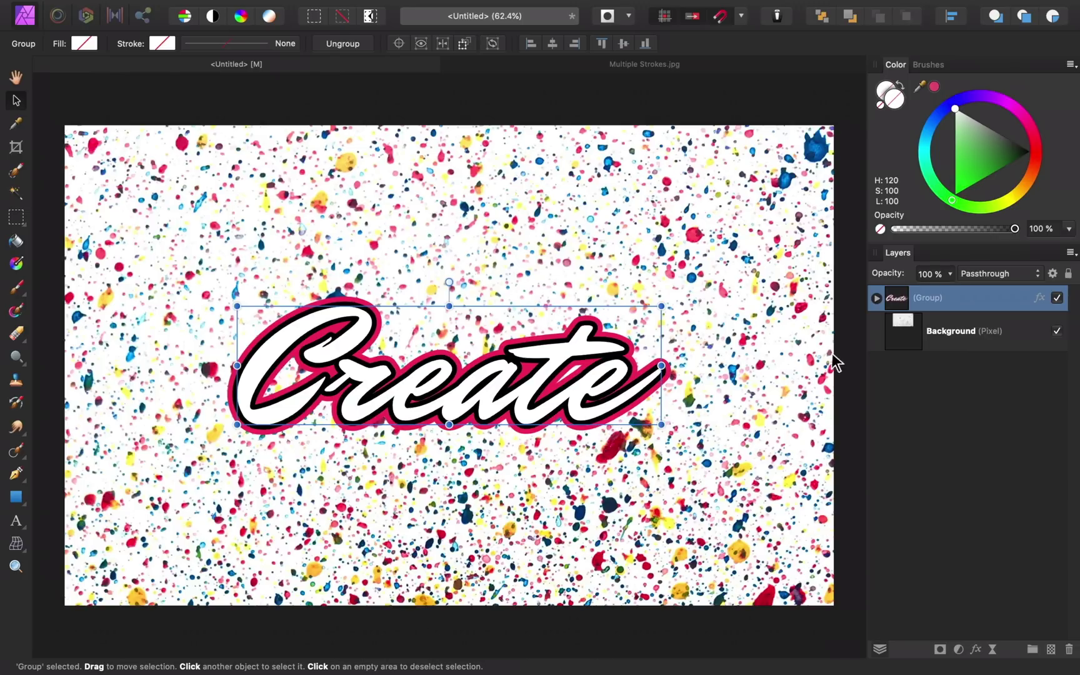
Expand the group to show the nested Create text, then wrap it in another group.
{"action": "left_click", "coordinate": [876, 299]}
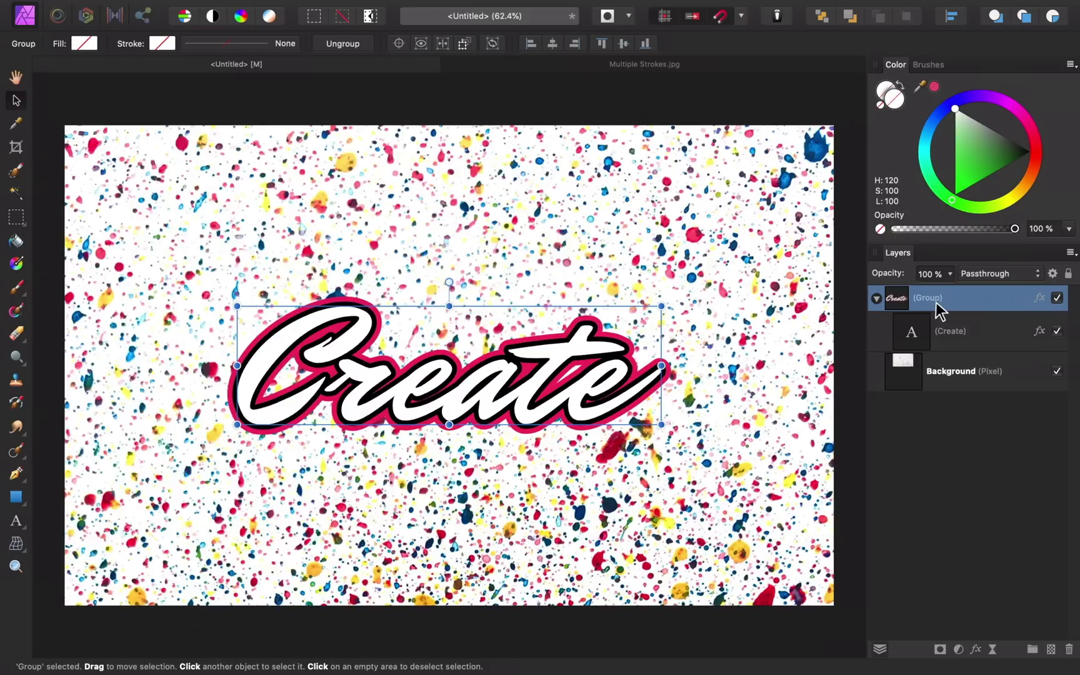
{"action": "key", "text": "super+g"}
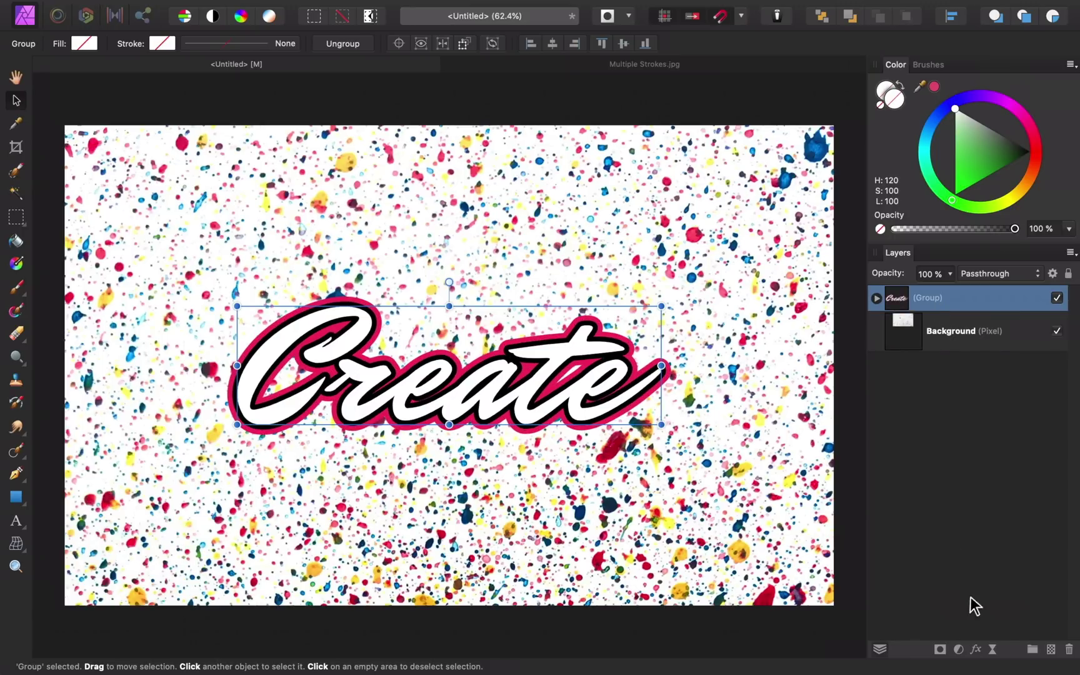
Give the outer group a 26 px yellow outline sampled from the splatter, then expand it.
{"action": "left_click", "coordinate": [975, 649]}
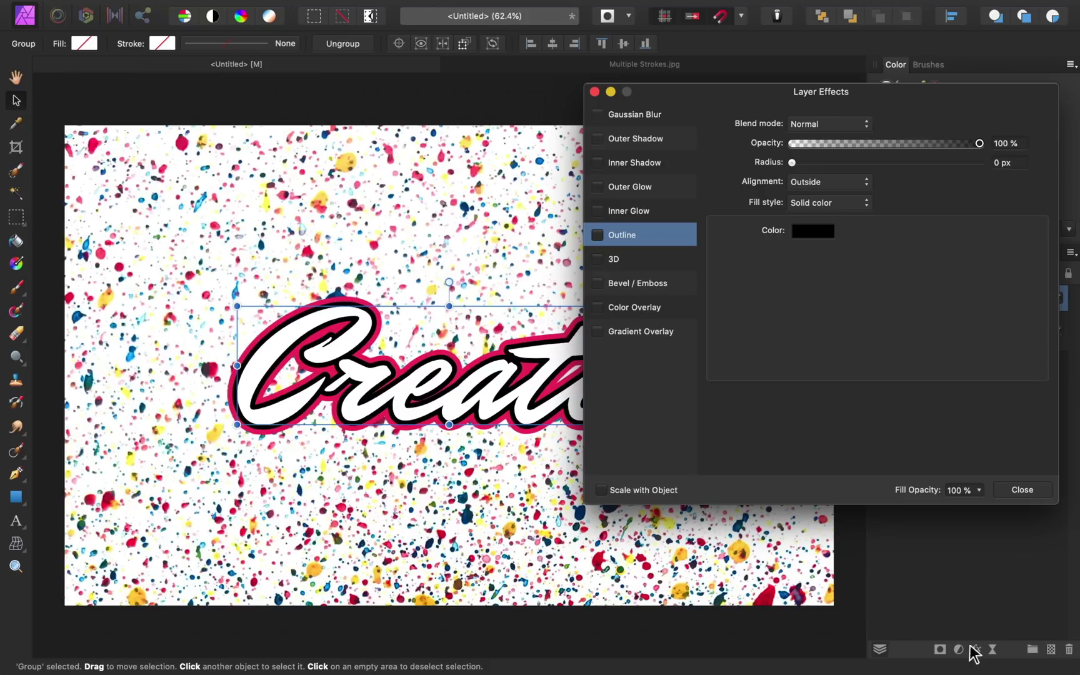
{"action": "left_click", "coordinate": [598, 236]}
{"action": "left_click_drag", "start_coordinate": [793, 163], "coordinate": [927, 162]}
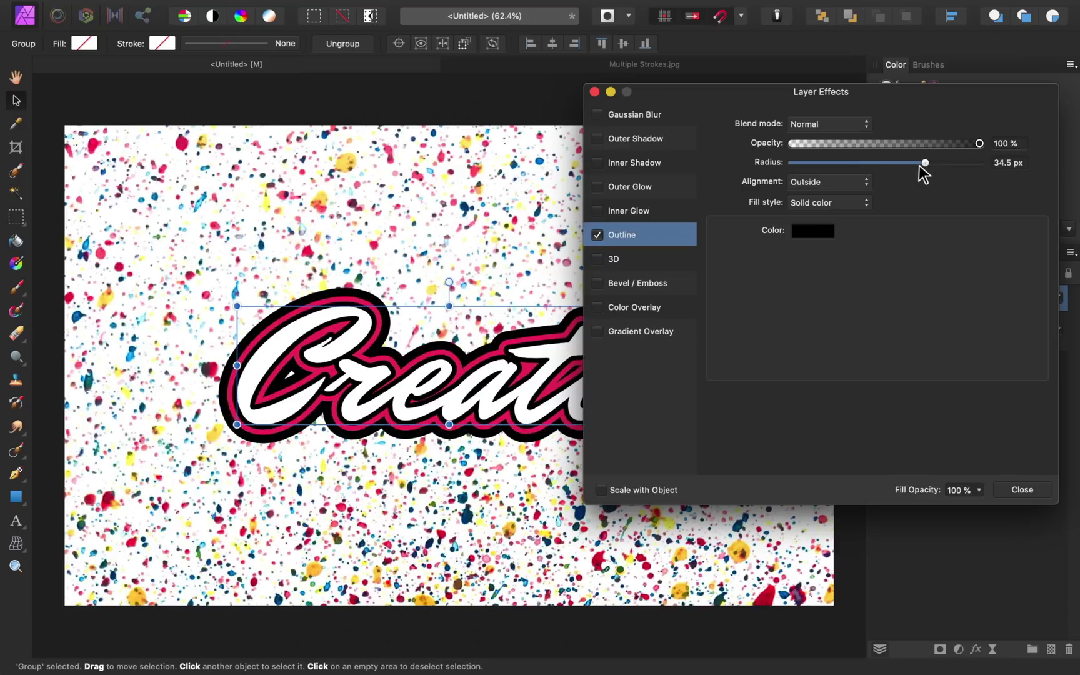
{"action": "left_click", "coordinate": [812, 231]}
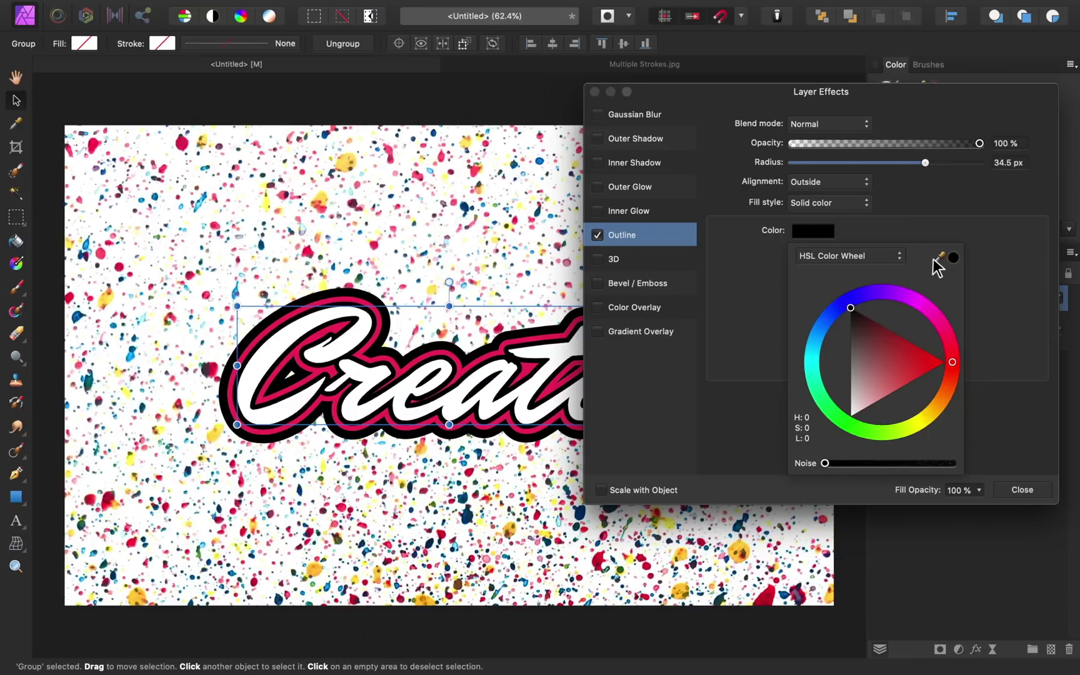
{"action": "left_click_drag", "start_coordinate": [939, 259], "coordinate": [345, 164]}
{"action": "left_click", "coordinate": [951, 256]}
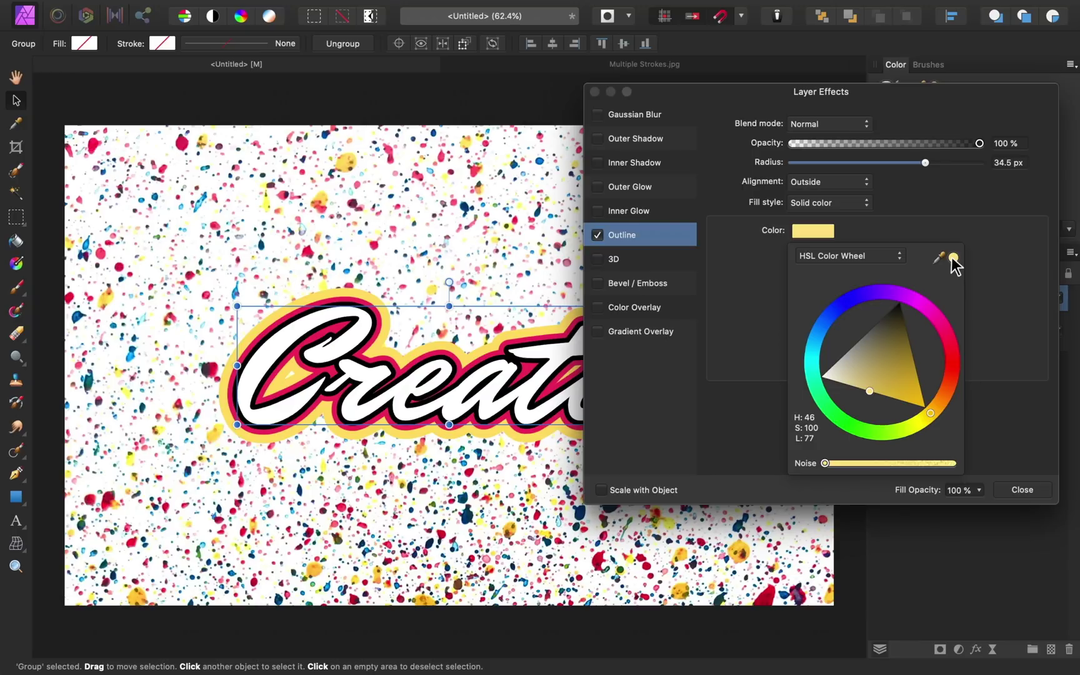
{"action": "left_click_drag", "start_coordinate": [925, 164], "coordinate": [905, 163]}
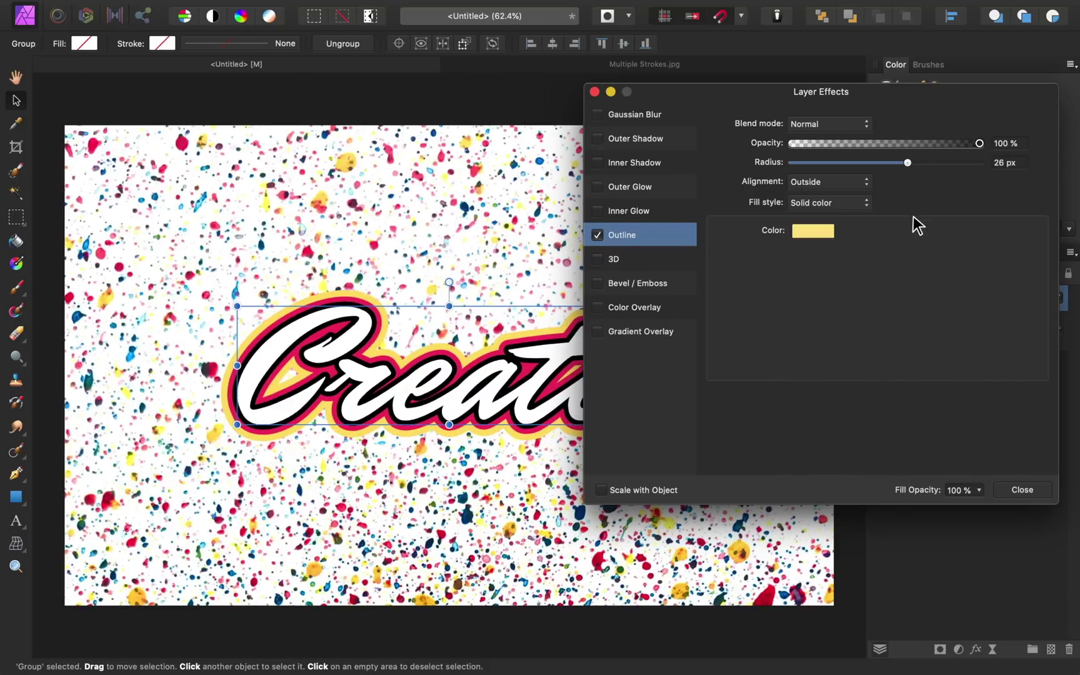
{"action": "left_click", "coordinate": [1023, 490]}
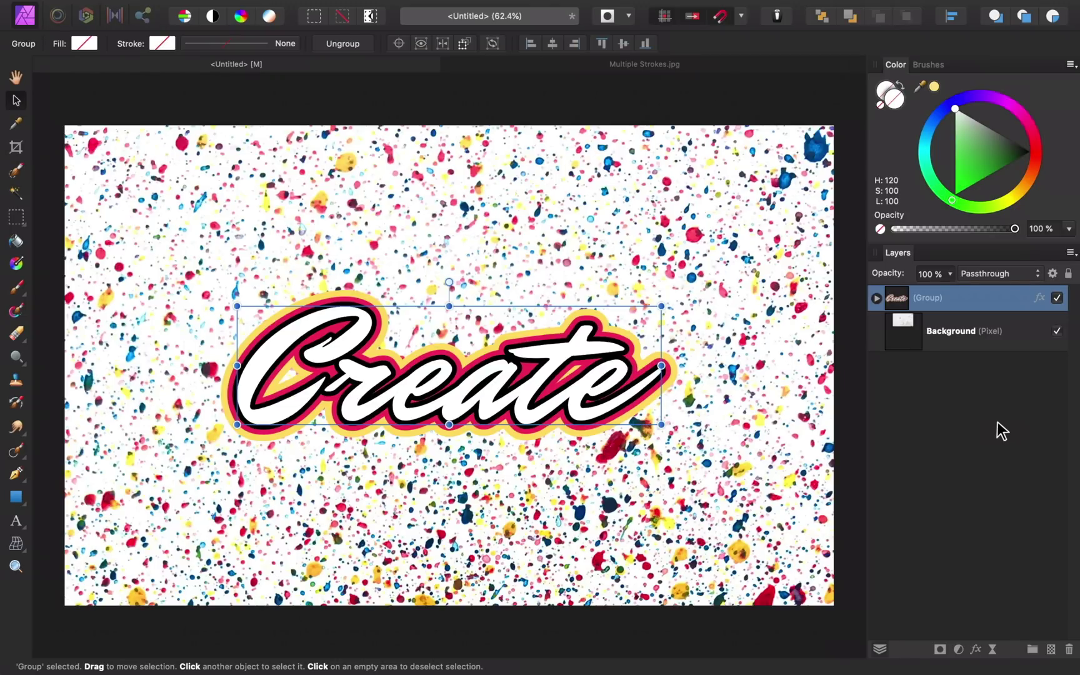
{"action": "left_click", "coordinate": [876, 298]}
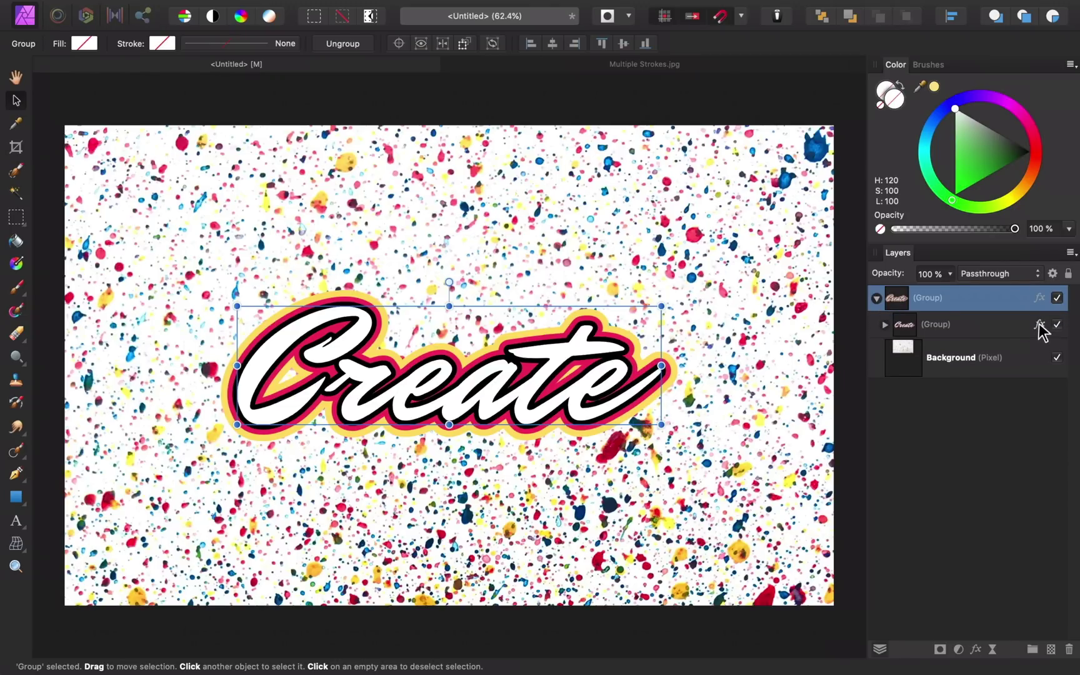
Check the nested group's red outline, then show the top group's Outer Shadow settings.
{"action": "left_click", "coordinate": [1040, 326]}
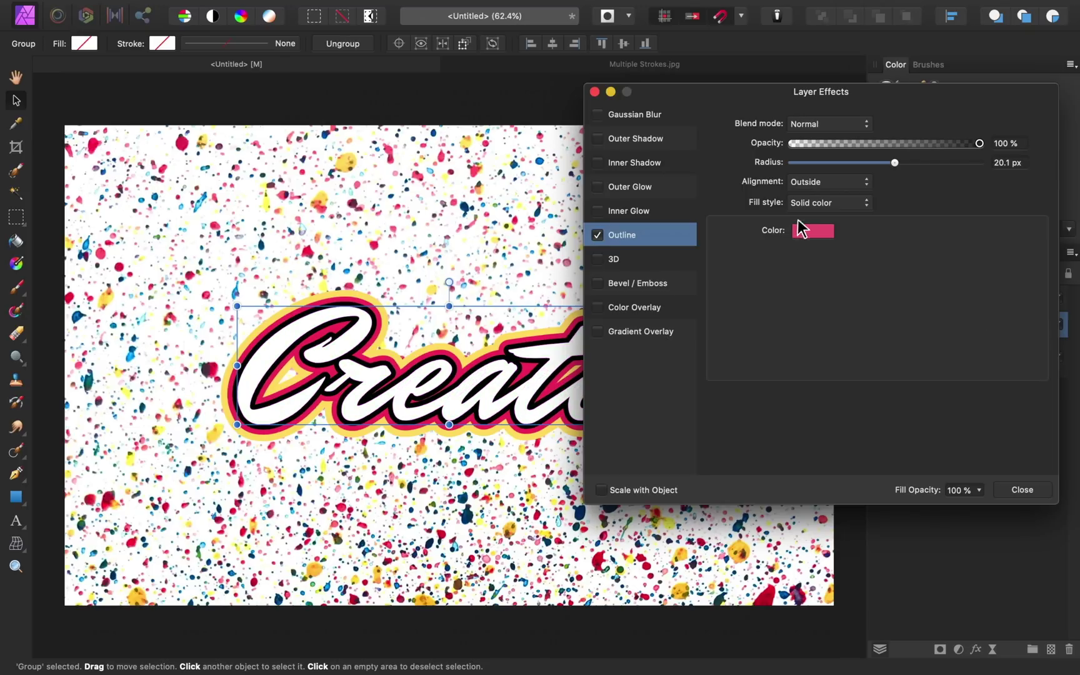
{"action": "left_click", "coordinate": [1022, 490]}
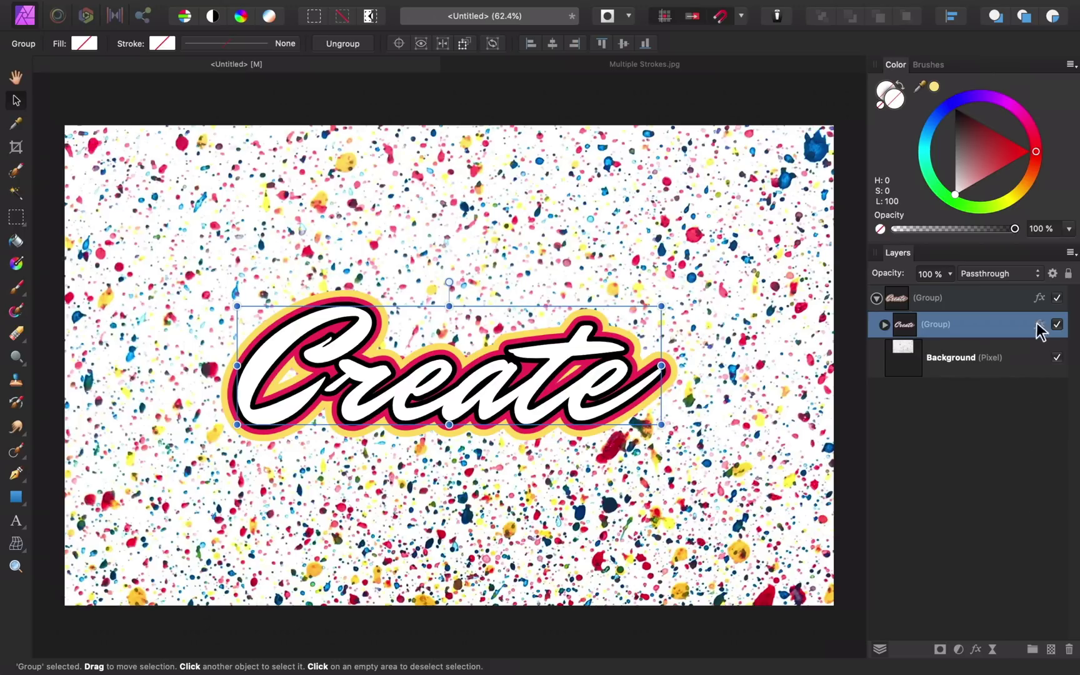
{"action": "left_click", "coordinate": [1037, 303]}
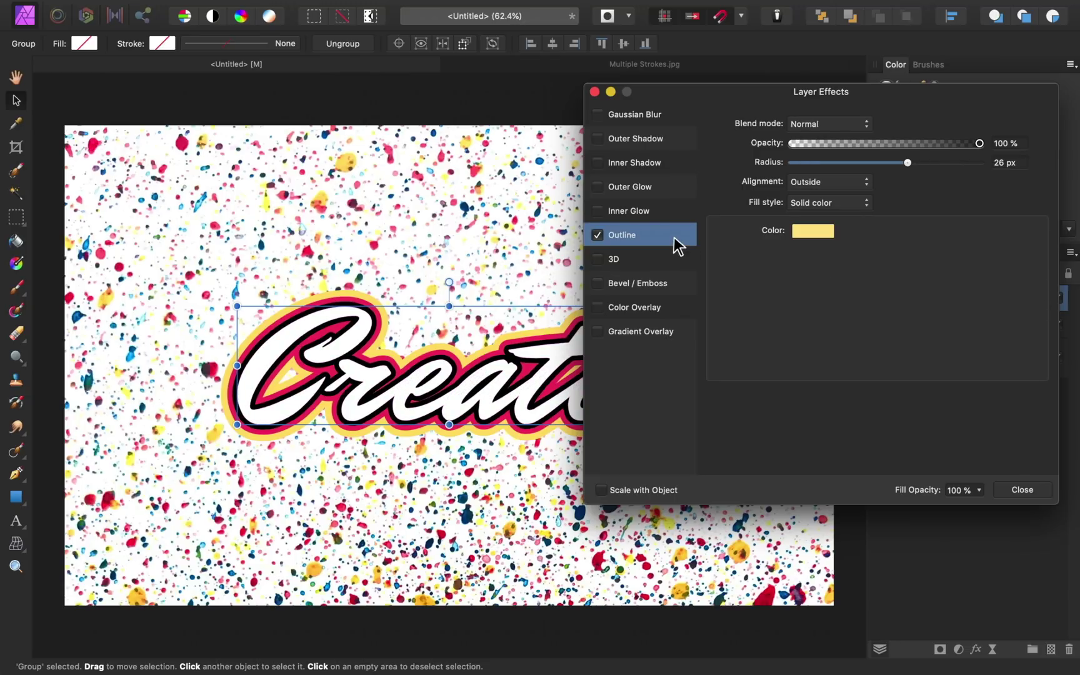
{"action": "left_click", "coordinate": [633, 139]}
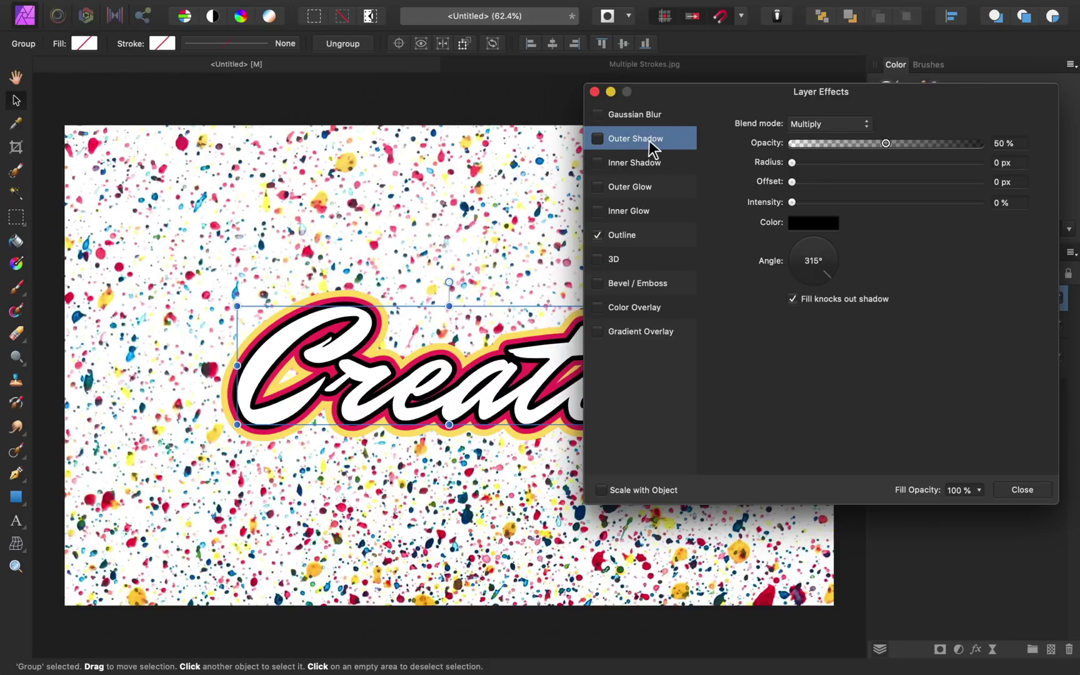
Enable an outer shadow with about 85 px radius, an offset and 46% intensity.
{"action": "left_click", "coordinate": [597, 139]}
{"action": "left_click_drag", "start_coordinate": [792, 162], "coordinate": [961, 183]}
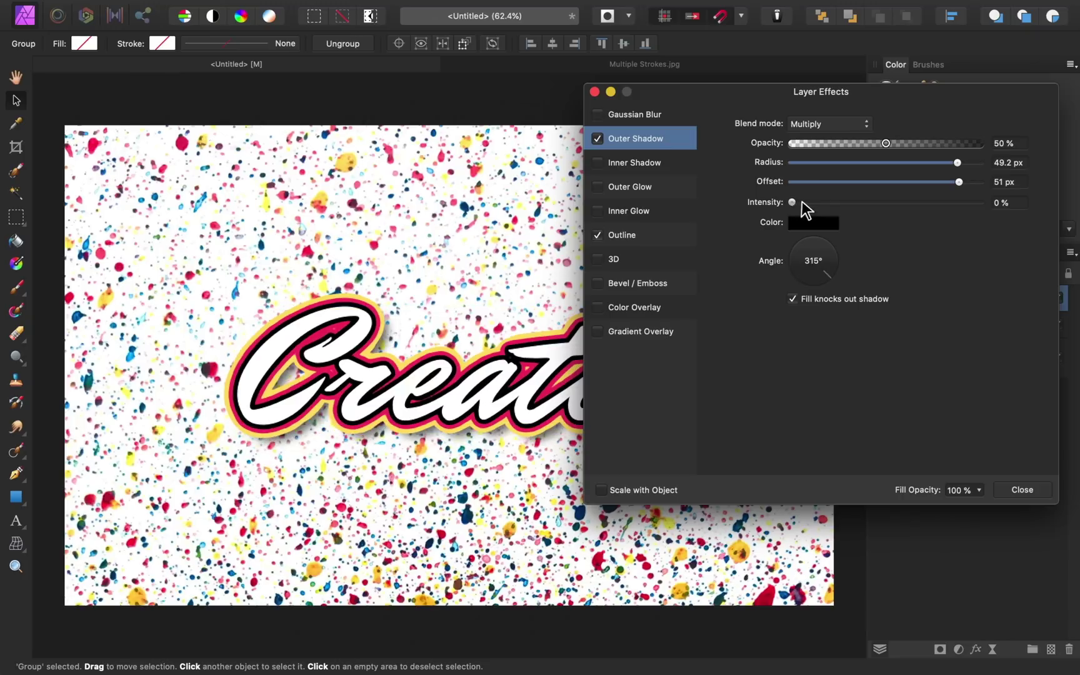
{"action": "left_click_drag", "start_coordinate": [794, 202], "coordinate": [947, 183]}
{"action": "scroll", "coordinate": [494, 258], "scroll_direction": "right", "scroll_amount": 1}
{"action": "scroll", "coordinate": [493, 258], "scroll_direction": "right", "scroll_amount": 3}
{"action": "left_click_drag", "start_coordinate": [956, 203], "coordinate": [852, 203]}
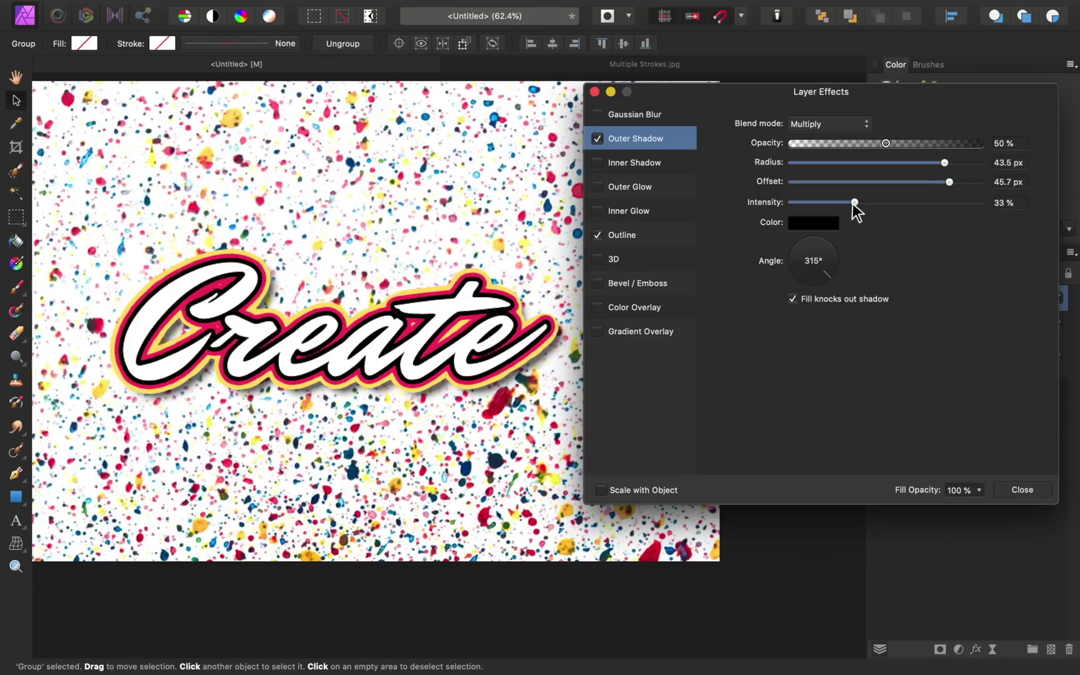
{"action": "left_click_drag", "start_coordinate": [944, 163], "coordinate": [972, 163]}
{"action": "left_click_drag", "start_coordinate": [854, 202], "coordinate": [894, 202]}
Close Layer Effects, fit the whole image in the window and deselect to view the result.
{"action": "left_click", "coordinate": [1018, 489]}
{"action": "left_click", "coordinate": [760, 442]}
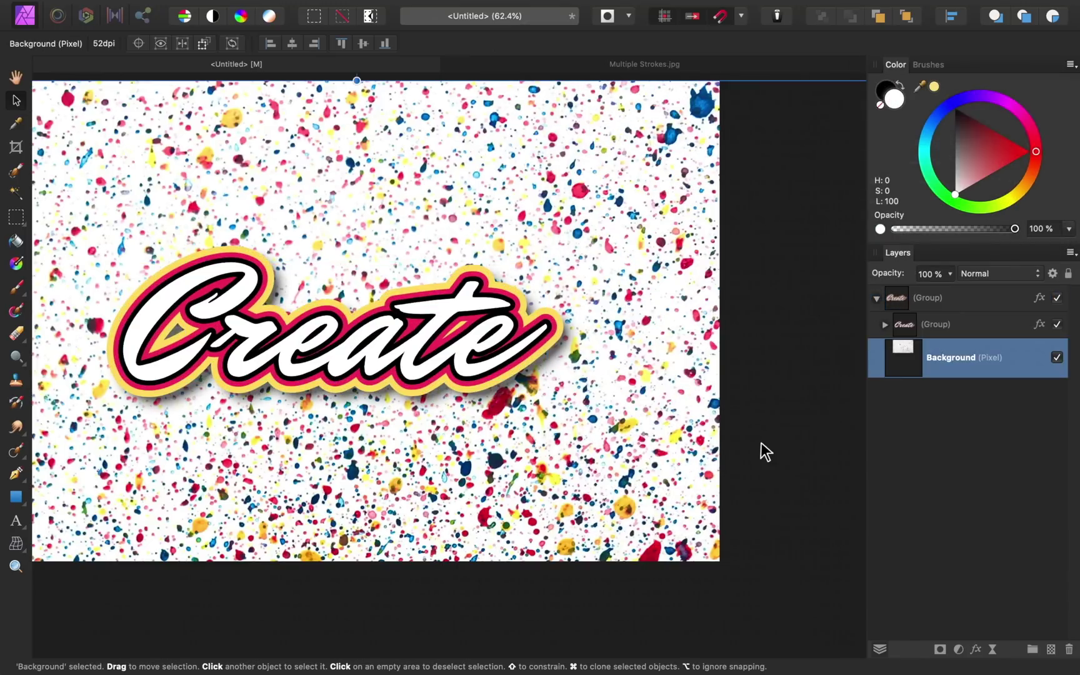
{"action": "key", "text": "super+0"}
{"action": "left_click", "coordinate": [714, 100]}
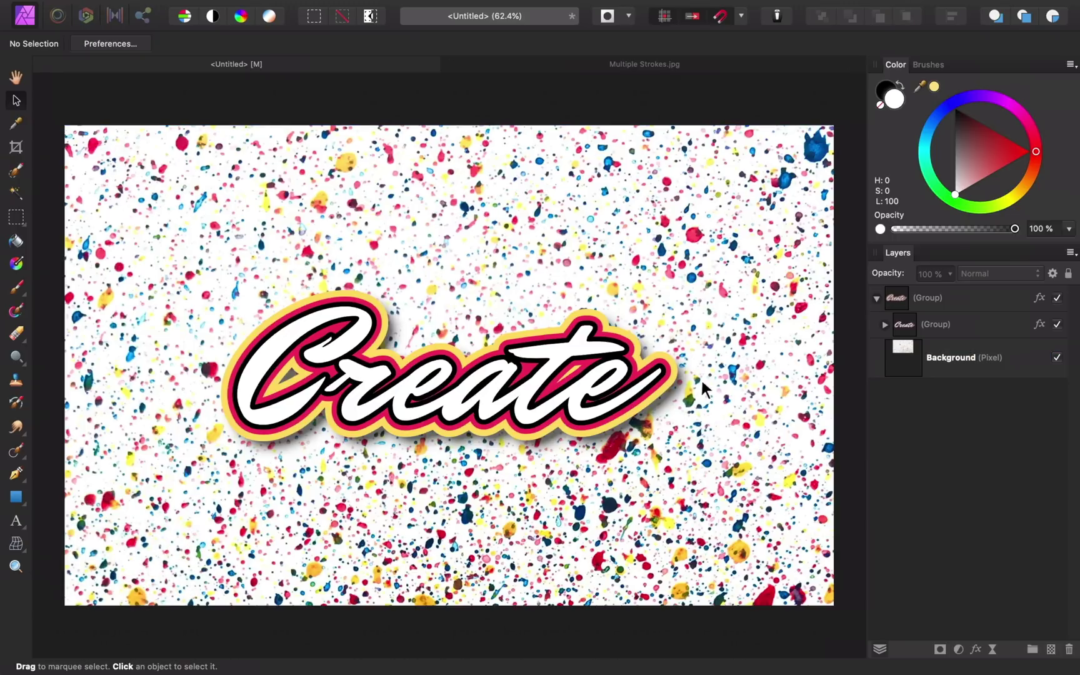